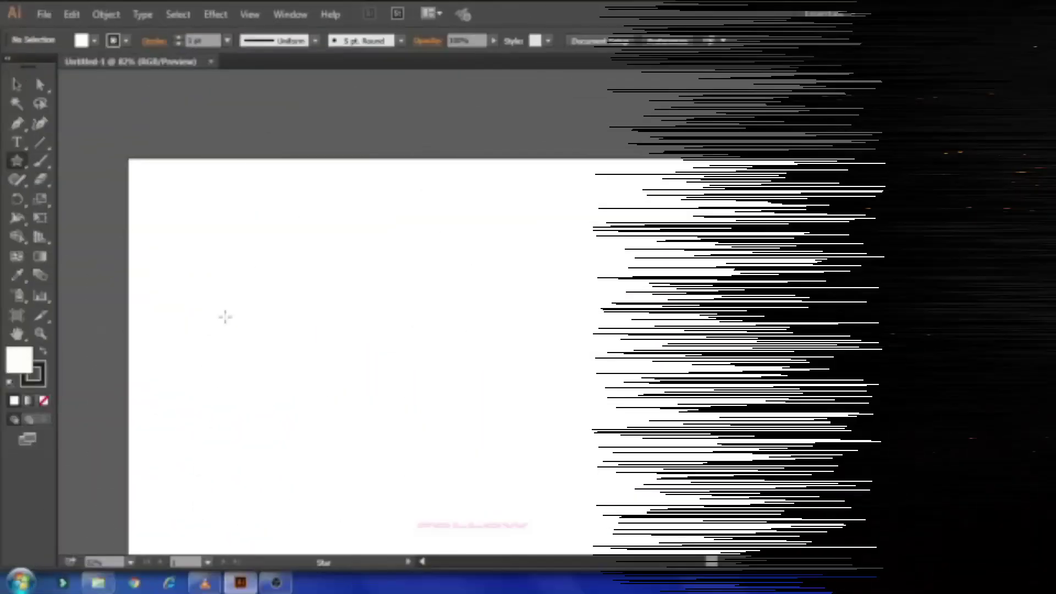
# Step: Draw a star outline with many extra points on the artboard
pyautogui.moveTo(241, 310); pyautogui.dragTo(300, 413)
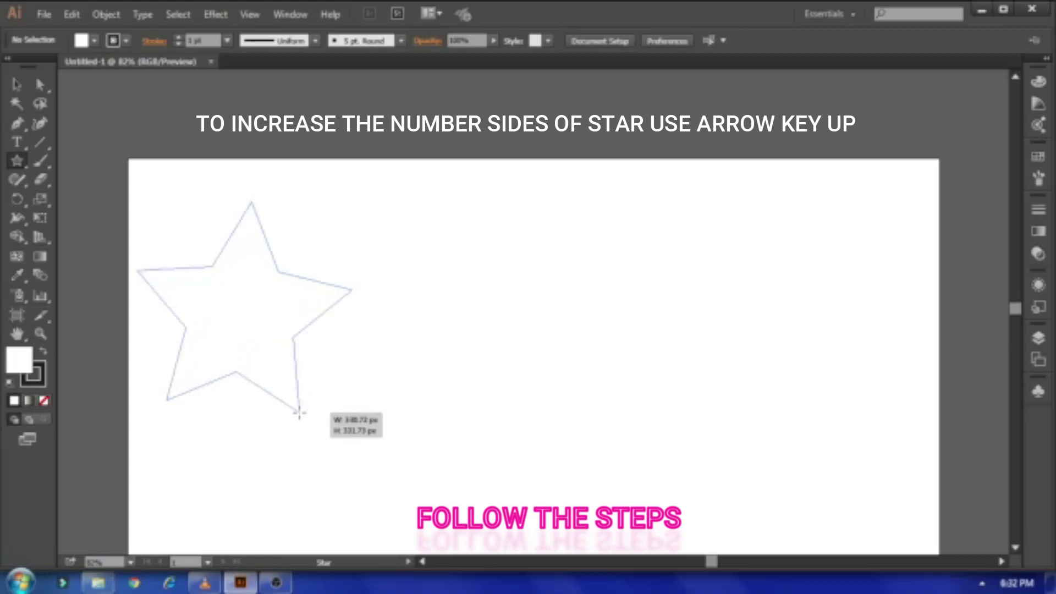
pyautogui.press('Up')
pyautogui.press('Up')
pyautogui.press('Up')
pyautogui.press('Up')
pyautogui.press('Up')
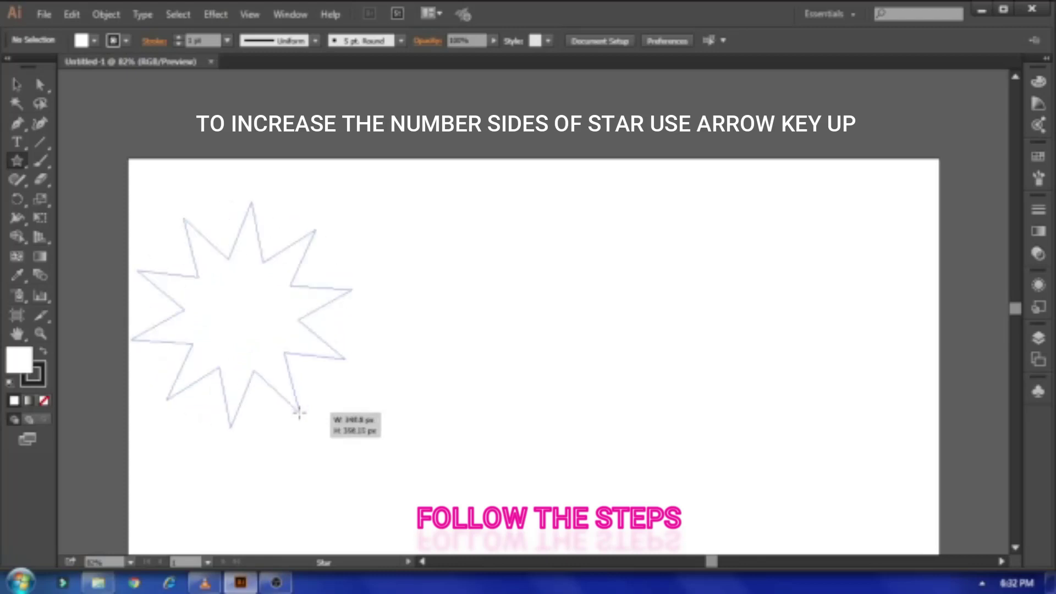
pyautogui.press('Up')
pyautogui.press('Up')
pyautogui.press('Up')
pyautogui.press('Up')
pyautogui.press('Up')
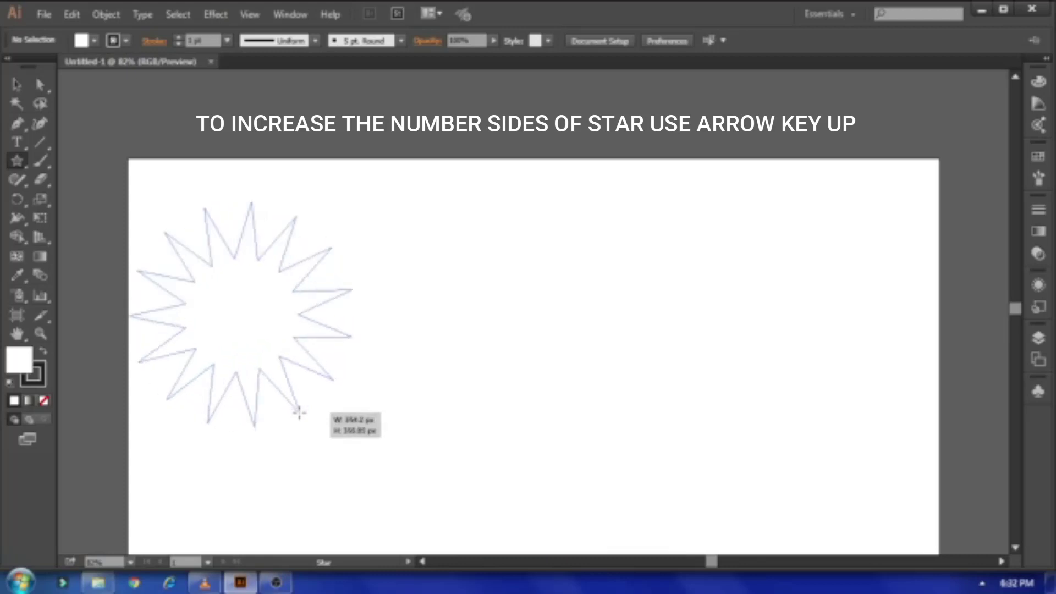
pyautogui.moveTo(300, 412); pyautogui.dragTo(300, 412)
# Step: Shrink the star and move it above the artboard's top-left corner
pyautogui.press('v')
pyautogui.moveTo(248, 341); pyautogui.dragTo(266, 242)
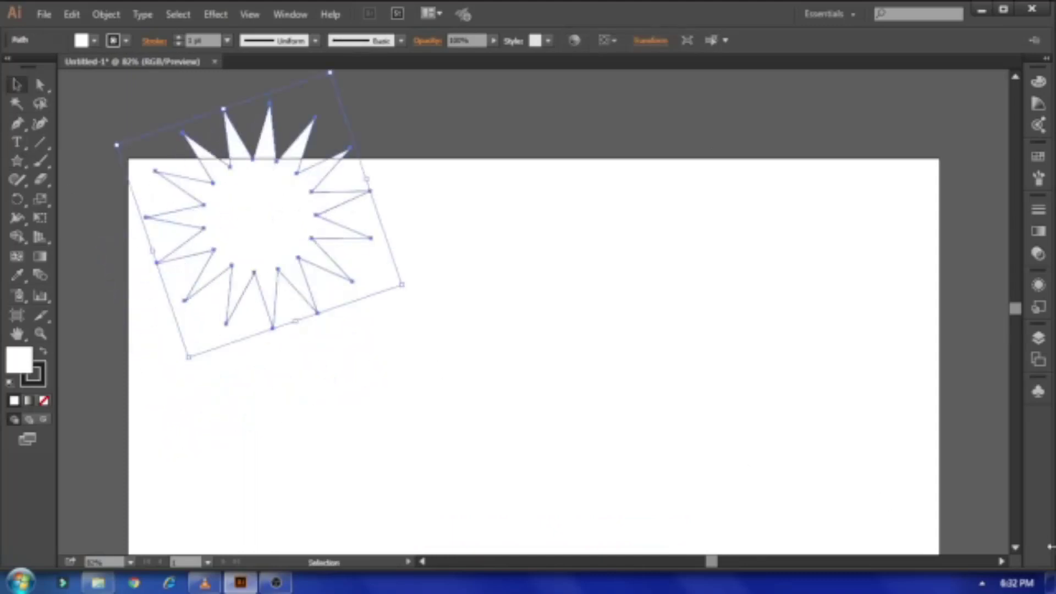
pyautogui.moveTo(405, 286); pyautogui.dragTo(304, 257)
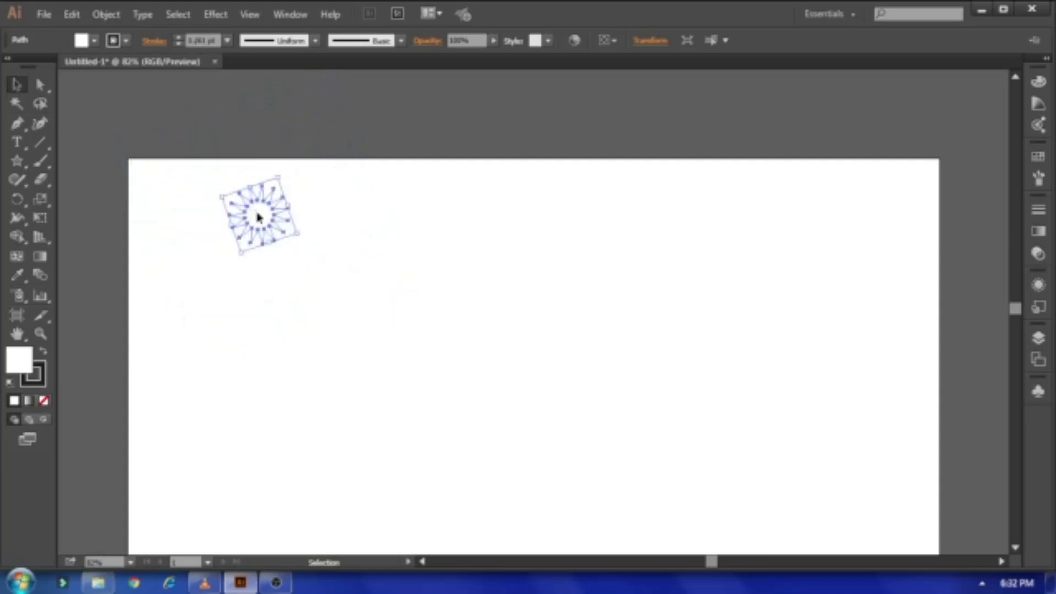
pyautogui.moveTo(258, 217); pyautogui.dragTo(230, 123)
# Step: Remove the star's stroke and give it a linear gradient fill
pyautogui.click(1038, 233)
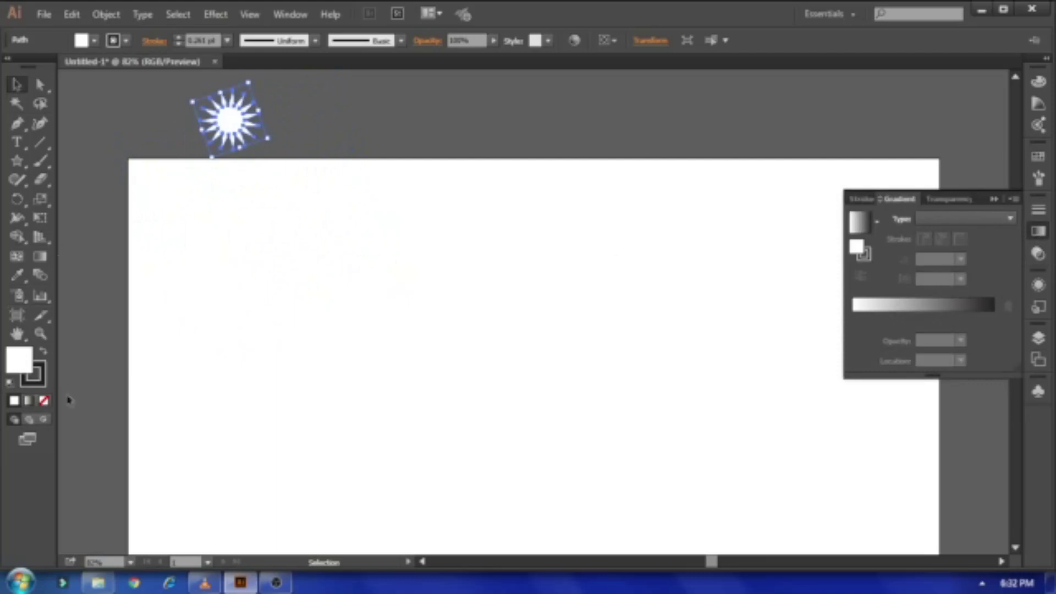
pyautogui.click(46, 388)
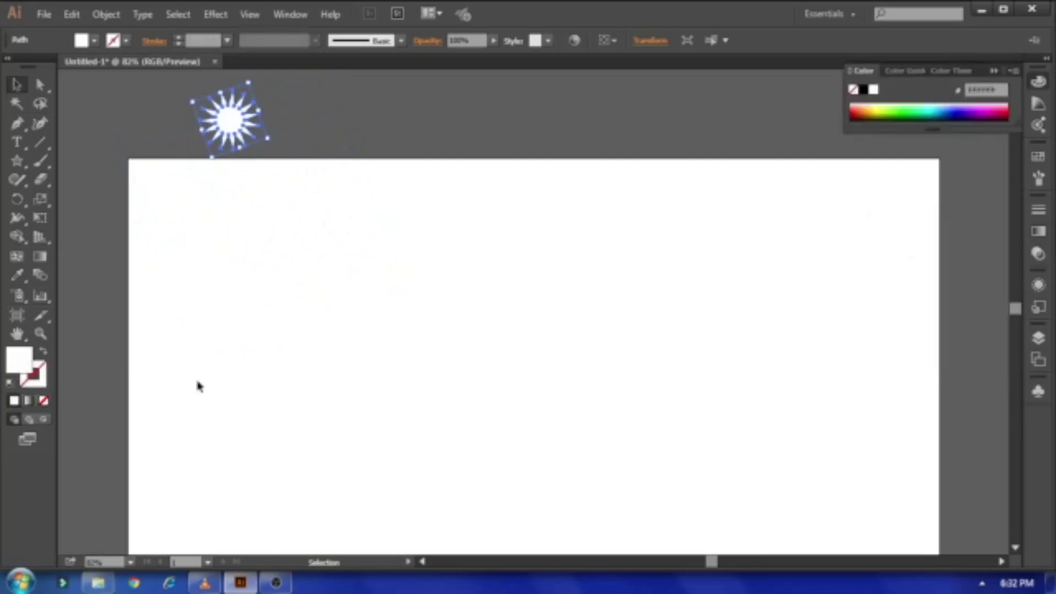
pyautogui.click(1038, 232)
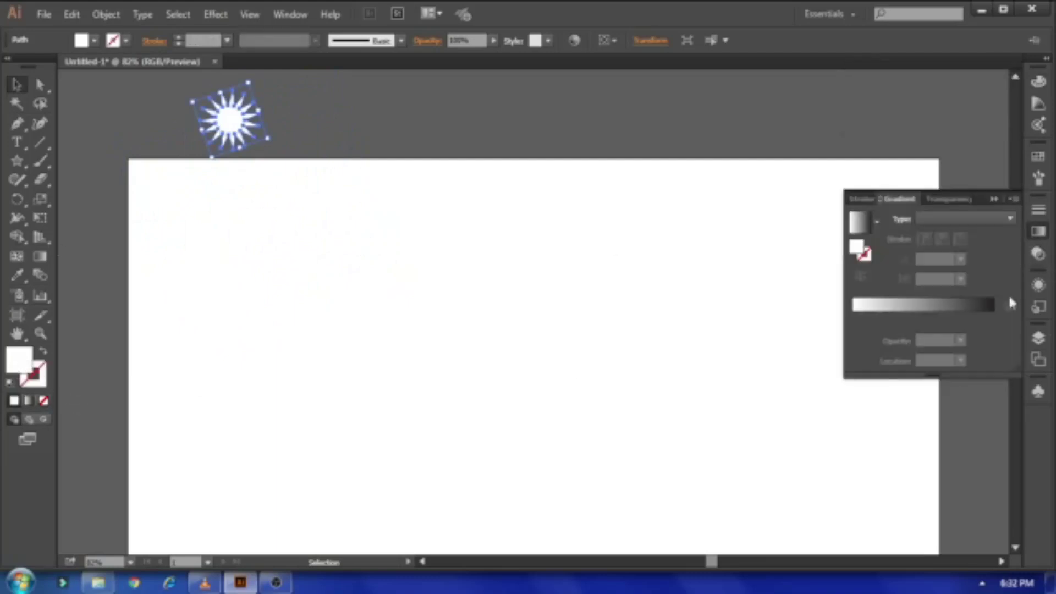
pyautogui.click(987, 311)
# Step: Make the gradient's end stop magenta and add a dark purple-blue stop at 75.57%
pyautogui.doubleClick(993, 318)
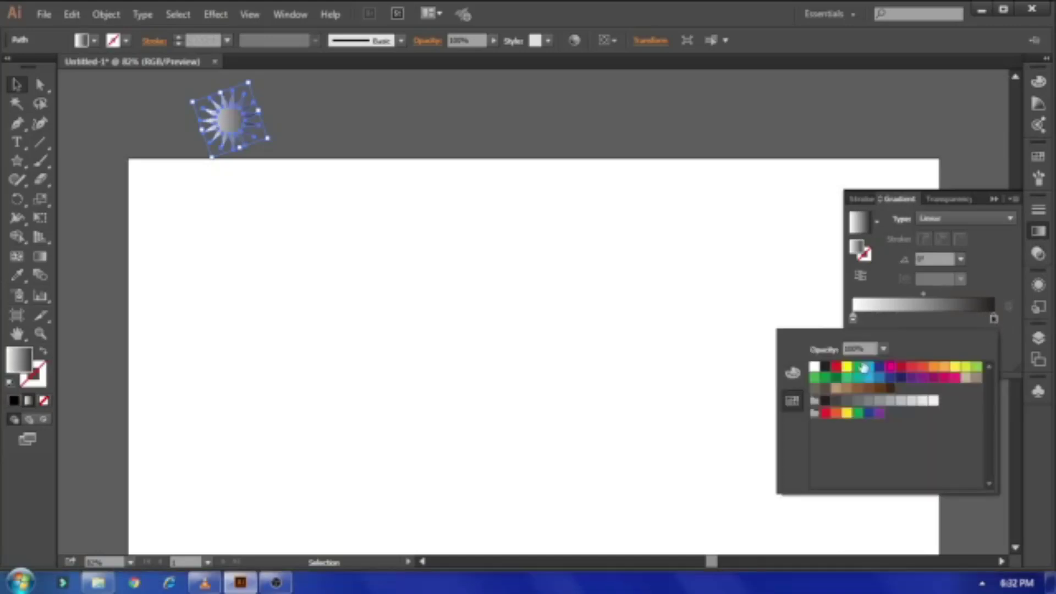
pyautogui.click(888, 368)
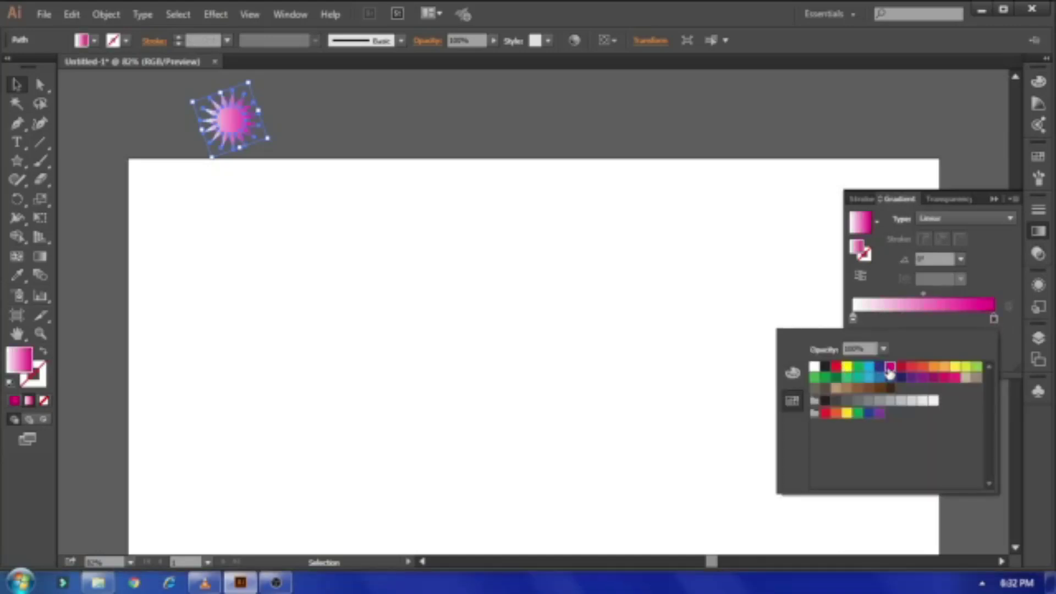
pyautogui.click(973, 319)
pyautogui.moveTo(974, 321); pyautogui.dragTo(966, 320)
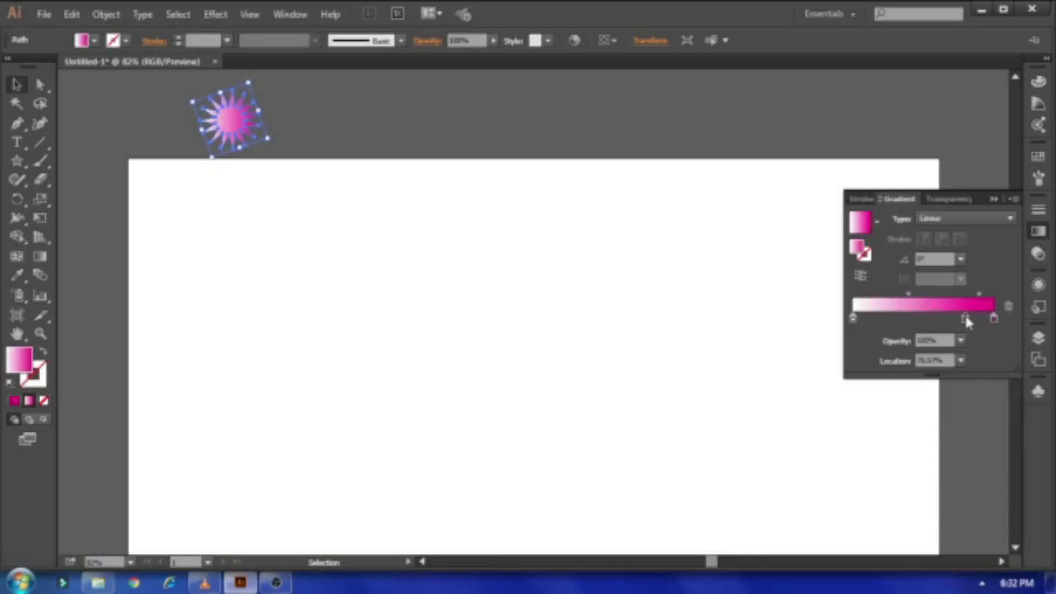
pyautogui.doubleClick(965, 318)
pyautogui.click(880, 368)
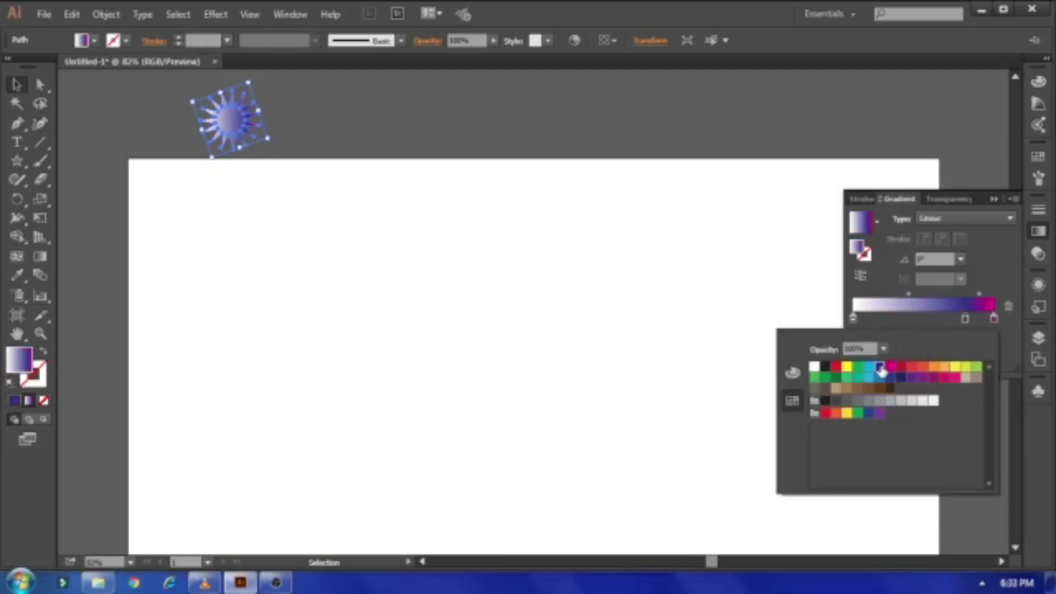
pyautogui.click(967, 320)
# Step: Add a pink stop and a yellow stop to the gradient
pyautogui.click(936, 319)
pyautogui.doubleClick(937, 319)
pyautogui.click(955, 378)
pyautogui.click(940, 326)
pyautogui.click(906, 319)
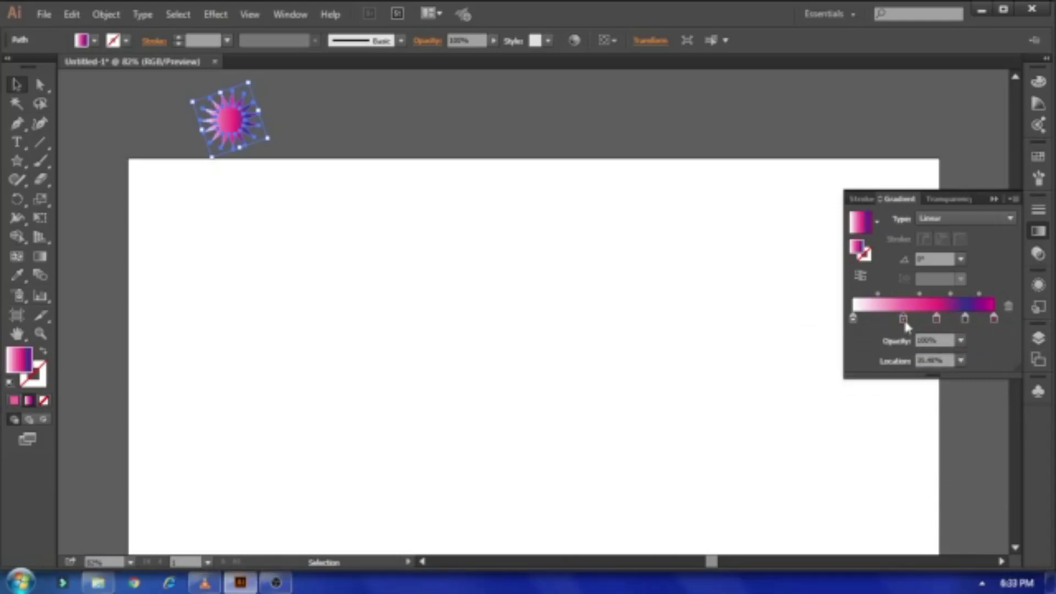
pyautogui.doubleClick(903, 319)
pyautogui.click(847, 366)
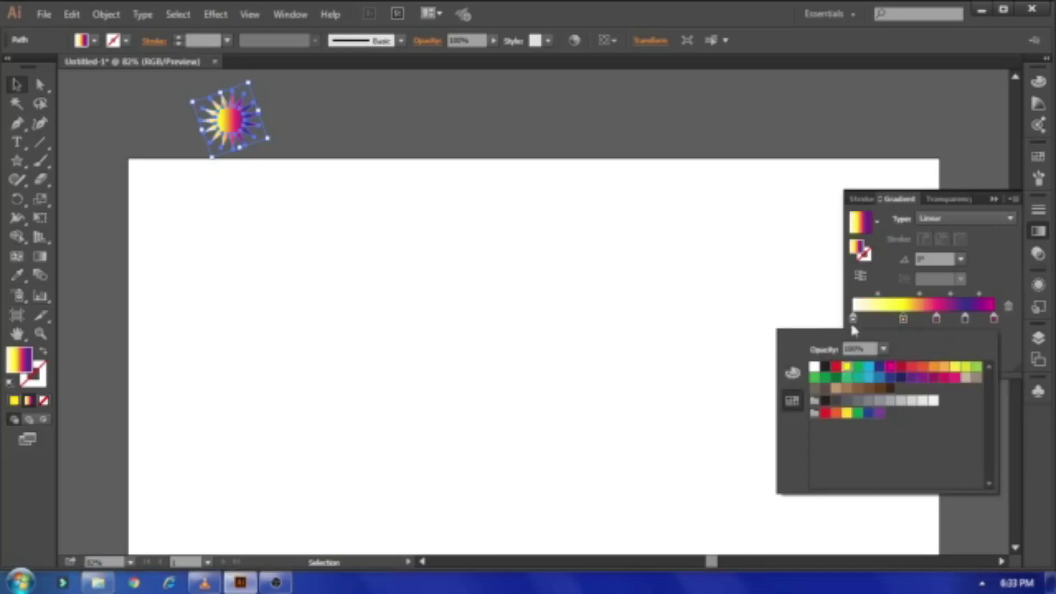
pyautogui.click(904, 319)
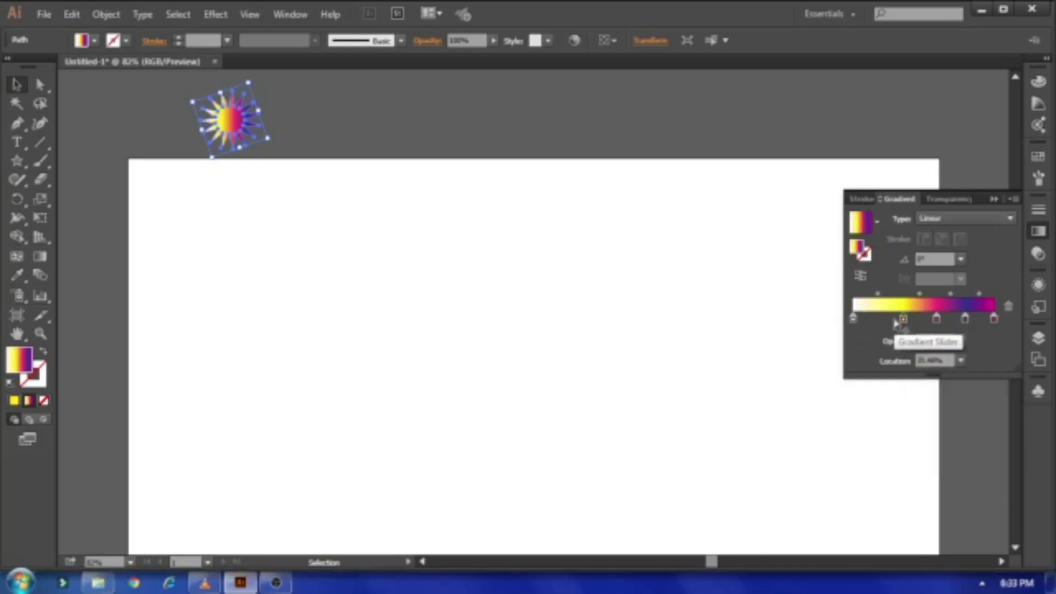
pyautogui.moveTo(903, 319)
pyautogui.mouseDown()
pyautogui.moveTo(893, 319)
pyautogui.moveTo(961, 319)
pyautogui.mouseUp()
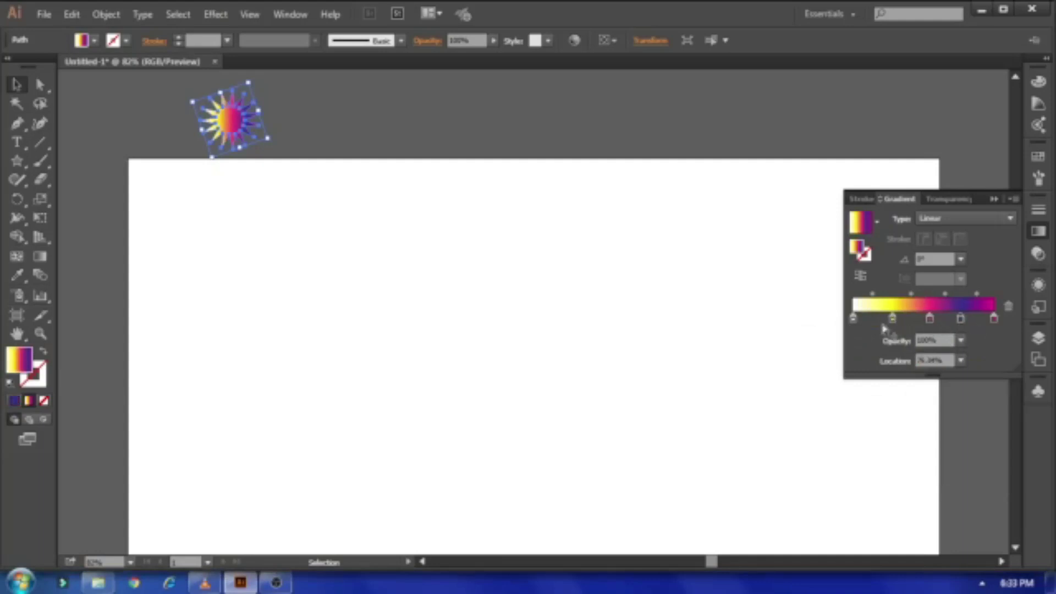
# Step: Make the gradient's first stop magenta and set the angle to -45°
pyautogui.doubleClick(854, 320)
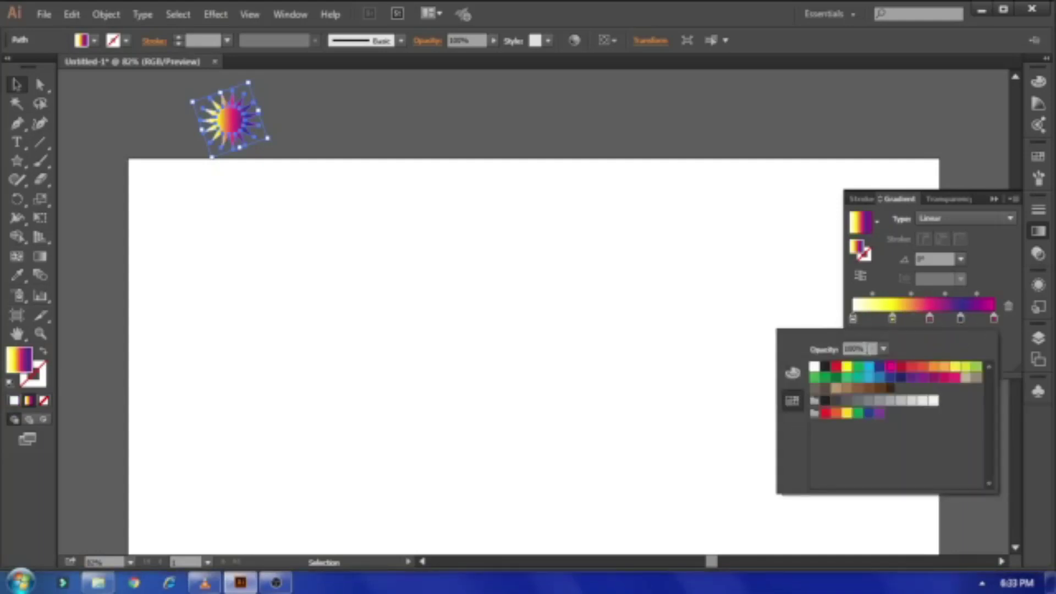
pyautogui.click(889, 367)
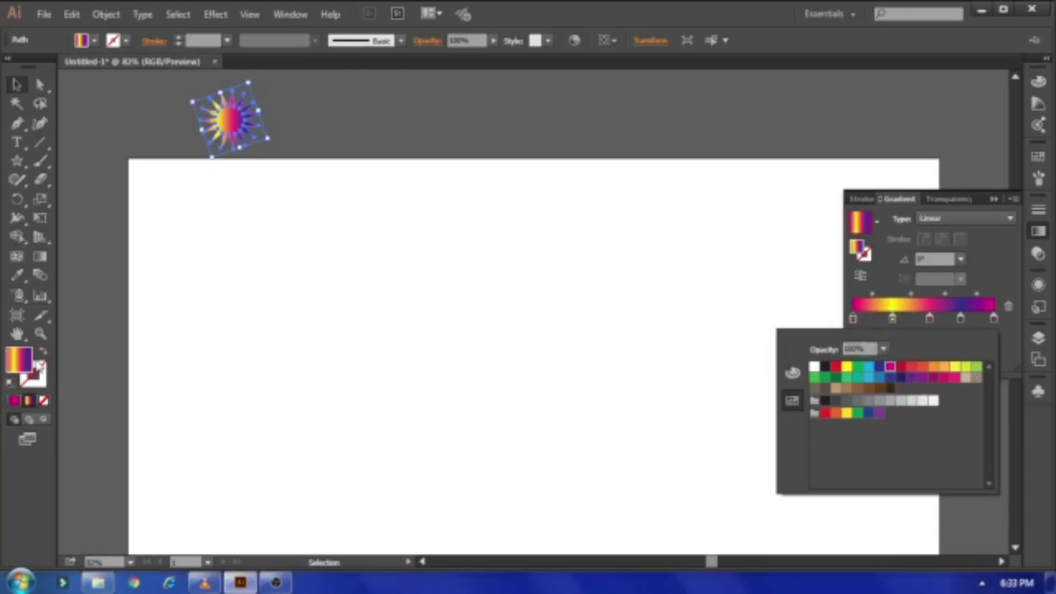
pyautogui.click(960, 259)
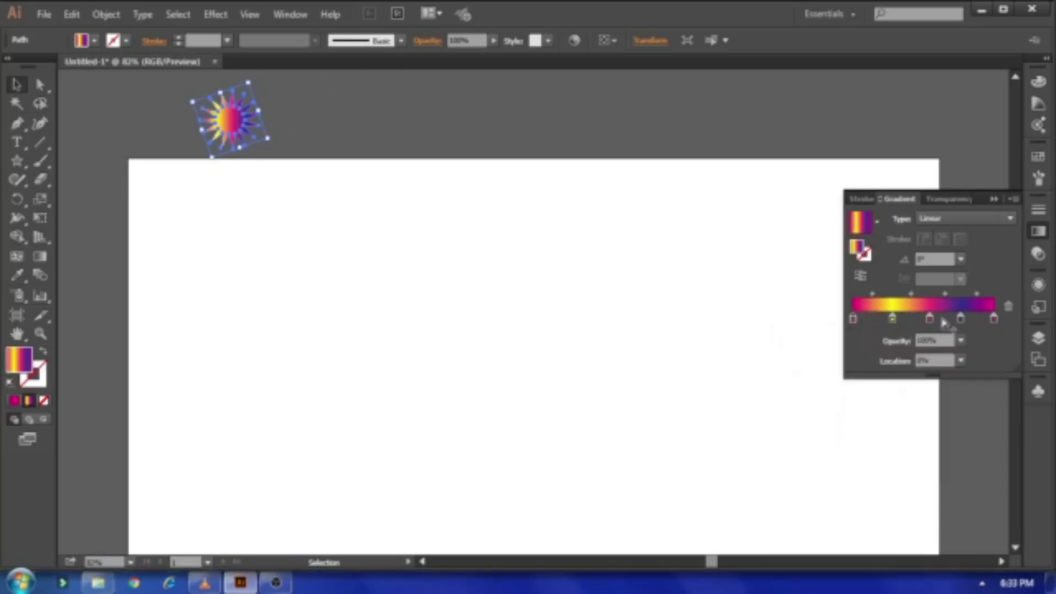
pyautogui.click(960, 259)
pyautogui.click(987, 456)
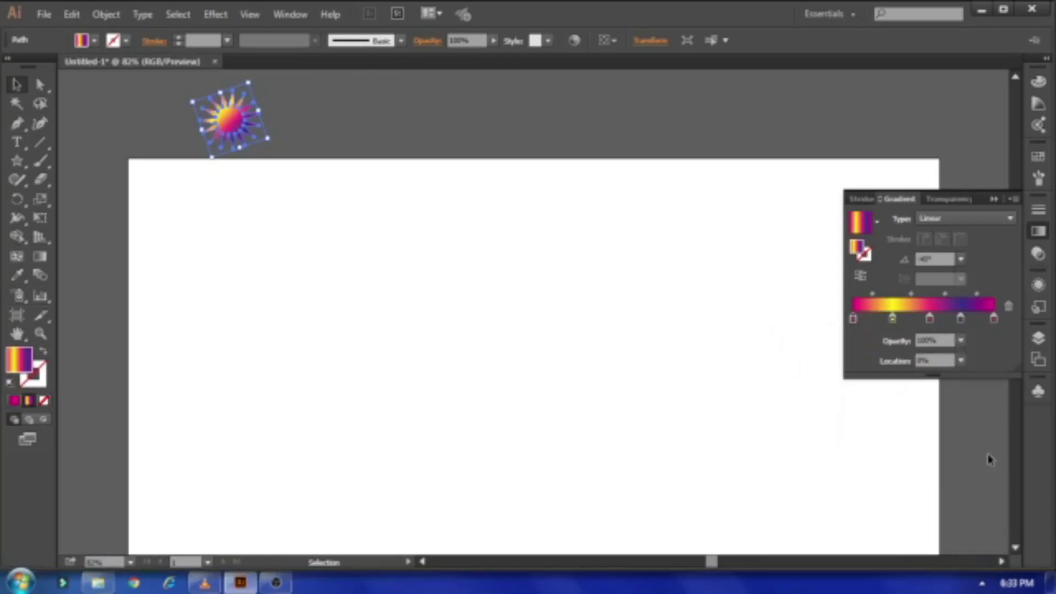
pyautogui.scroll(3, 105, 122)
# Step: Alt-drag a copy of the star to the right and blend the two stars
pyautogui.click(193, 207)
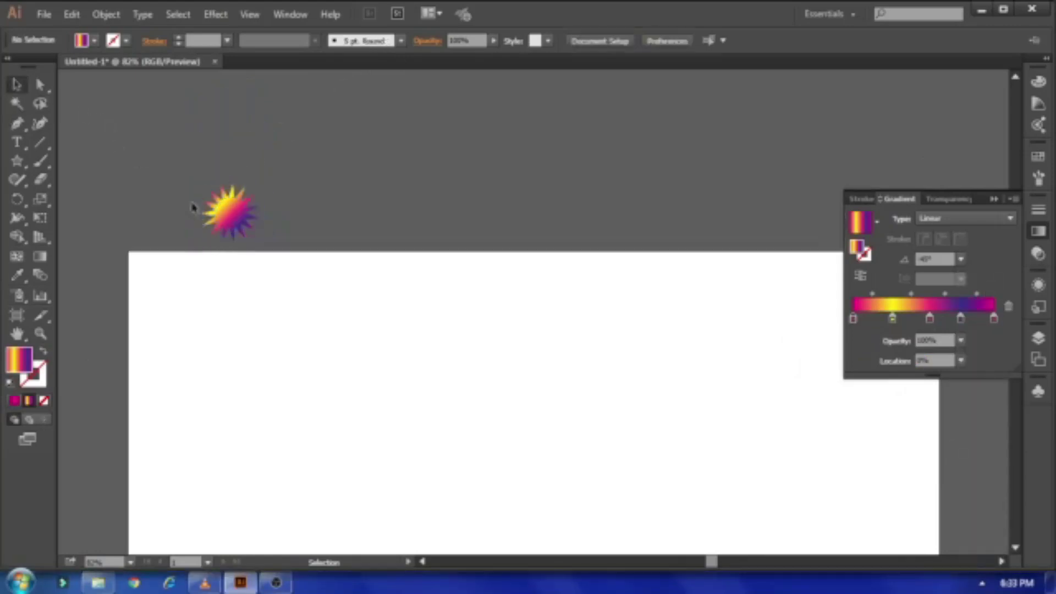
pyautogui.moveTo(218, 220); pyautogui.dragTo(319, 220)
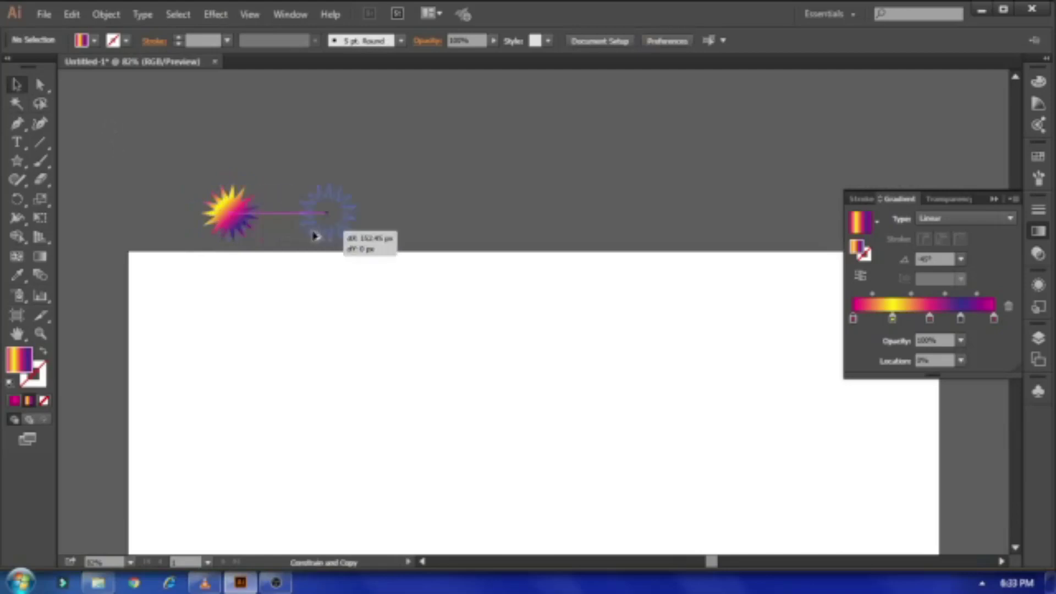
pyautogui.hotkey('ctrl', 'a')
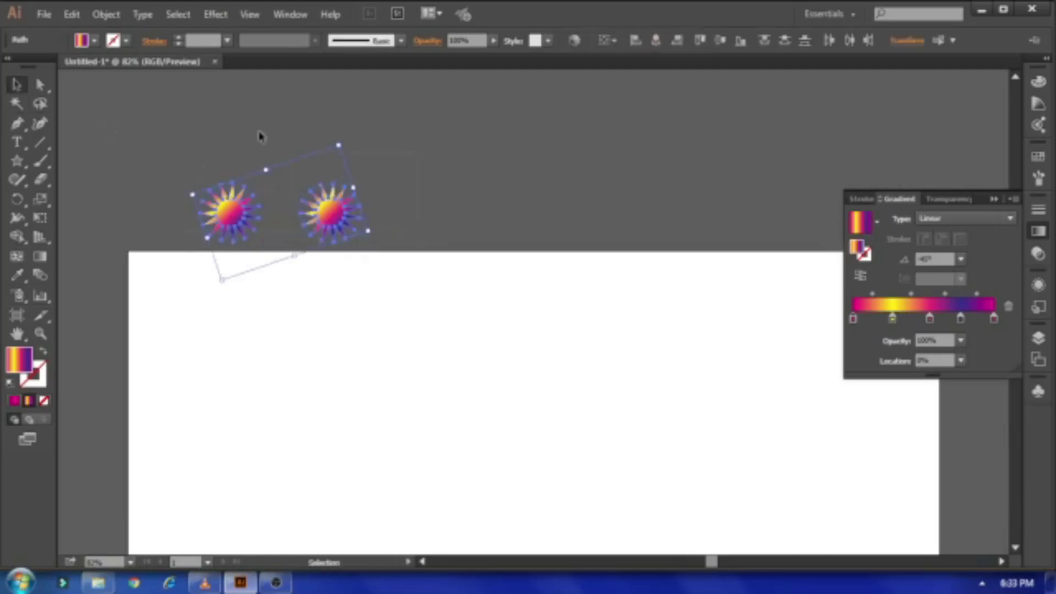
pyautogui.click(120, 20)
pyautogui.moveTo(125, 380)
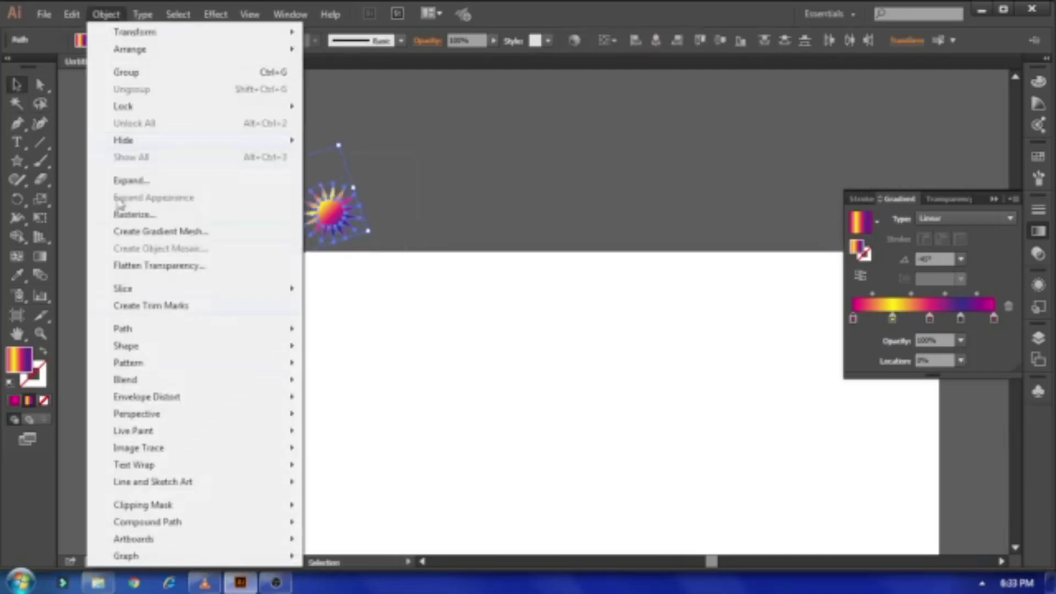
pyautogui.click(337, 380)
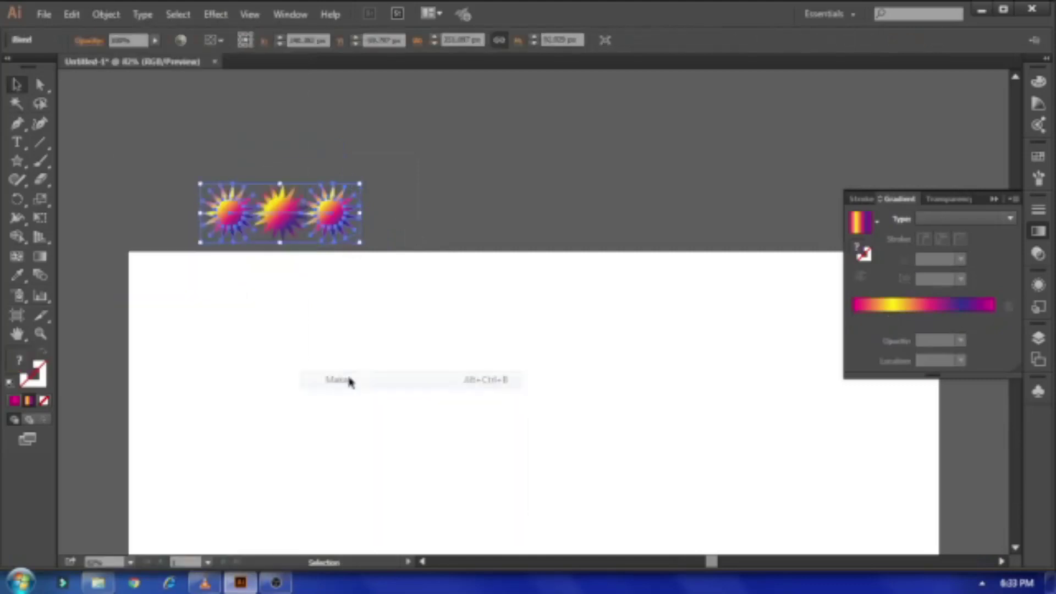
# Step: Set Blend Options spacing to Specified Steps with a high step count
pyautogui.click(106, 15)
pyautogui.moveTo(125, 380)
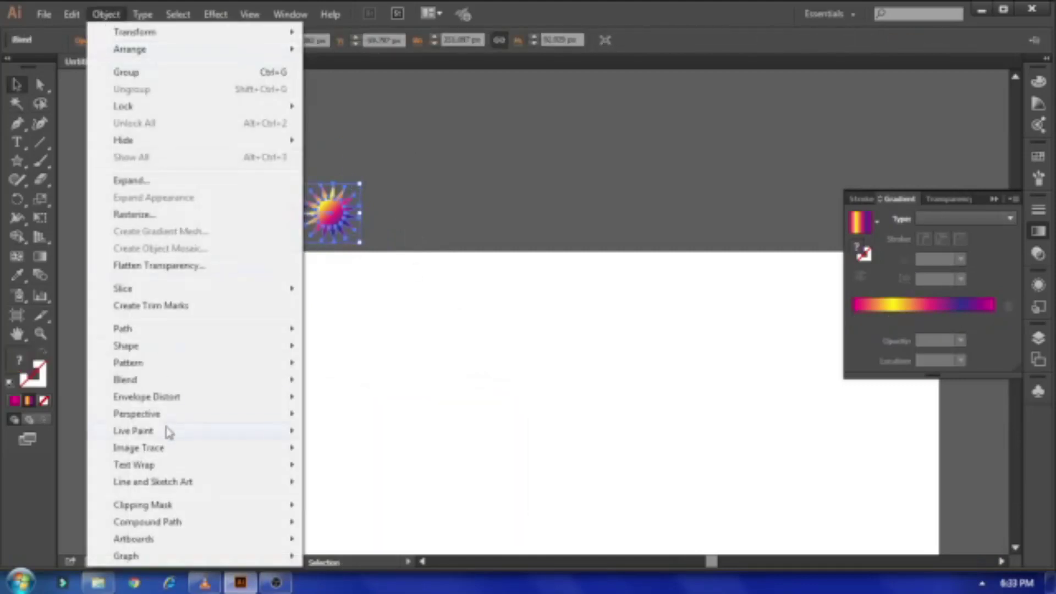
pyautogui.click(356, 420)
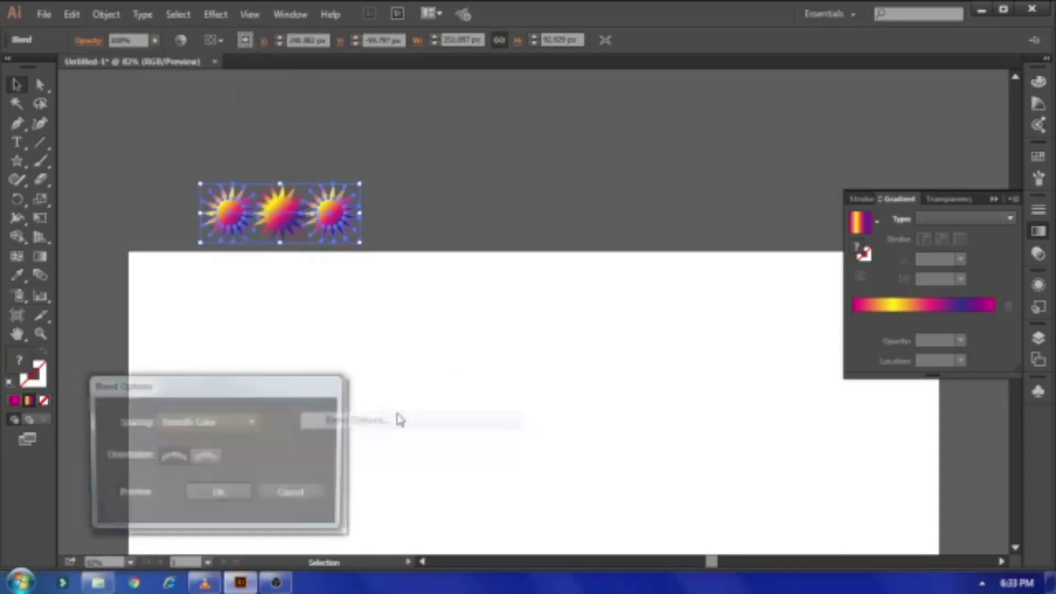
pyautogui.click(108, 495)
pyautogui.click(253, 423)
pyautogui.click(228, 456)
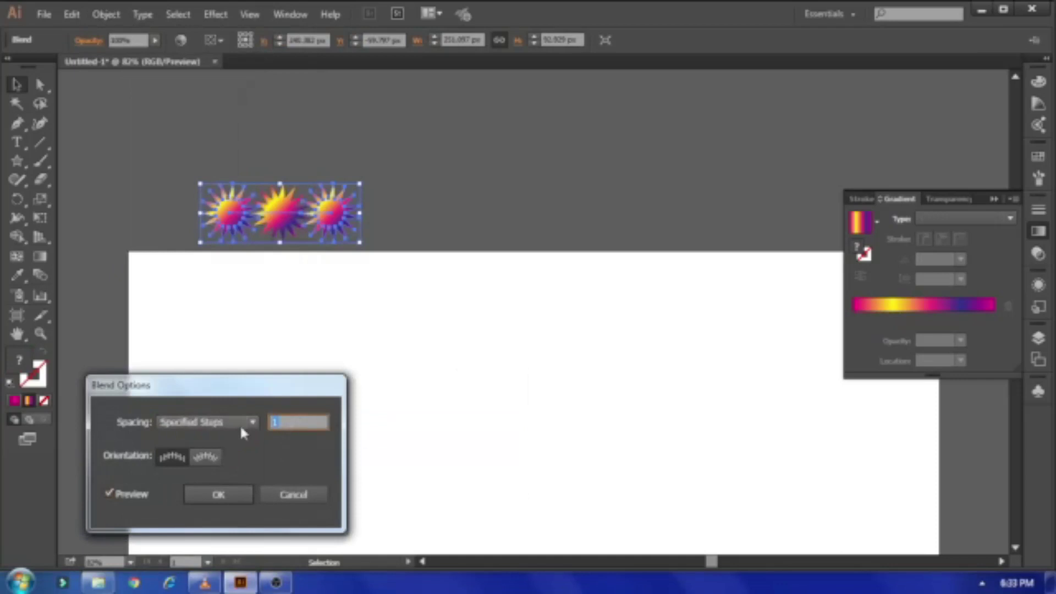
pyautogui.click(242, 500)
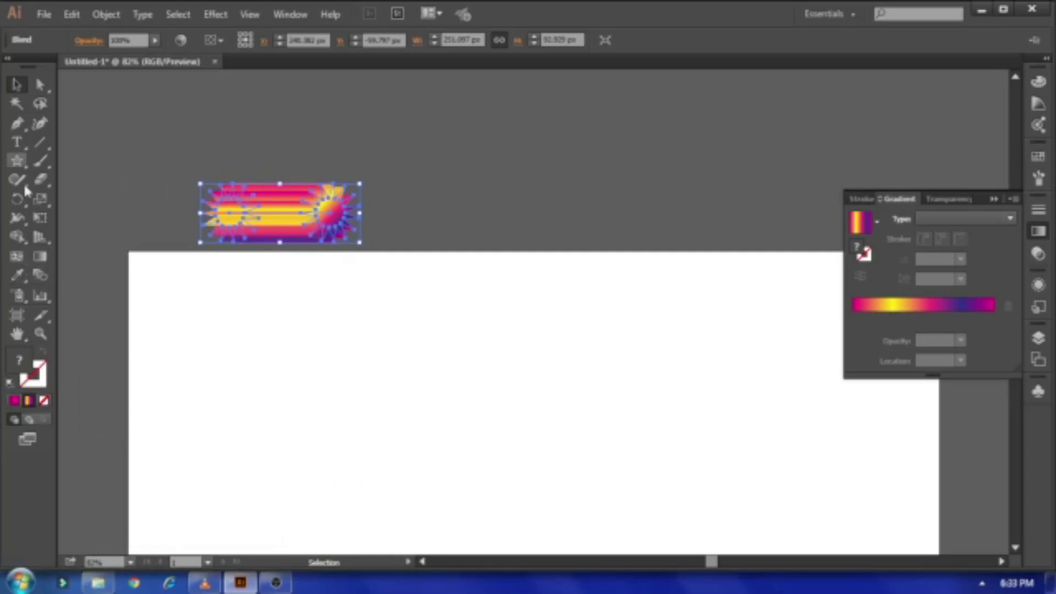
# Step: Start a Pen path at the artboard's left edge with an arching first curve
pyautogui.click(17, 123)
pyautogui.scroll(-3, 283, 358)
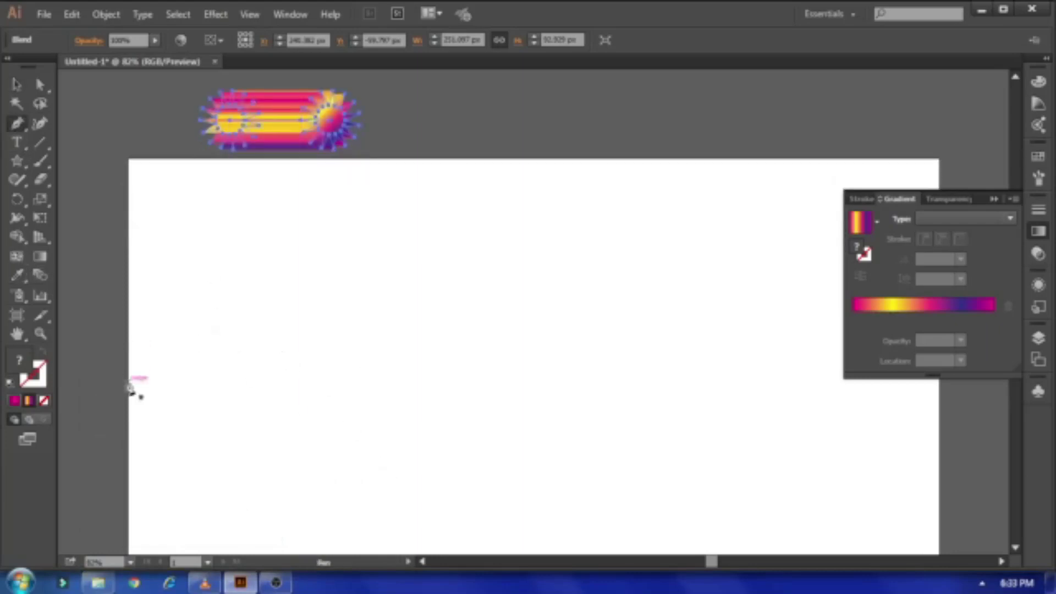
pyautogui.moveTo(238, 311); pyautogui.dragTo(243, 313)
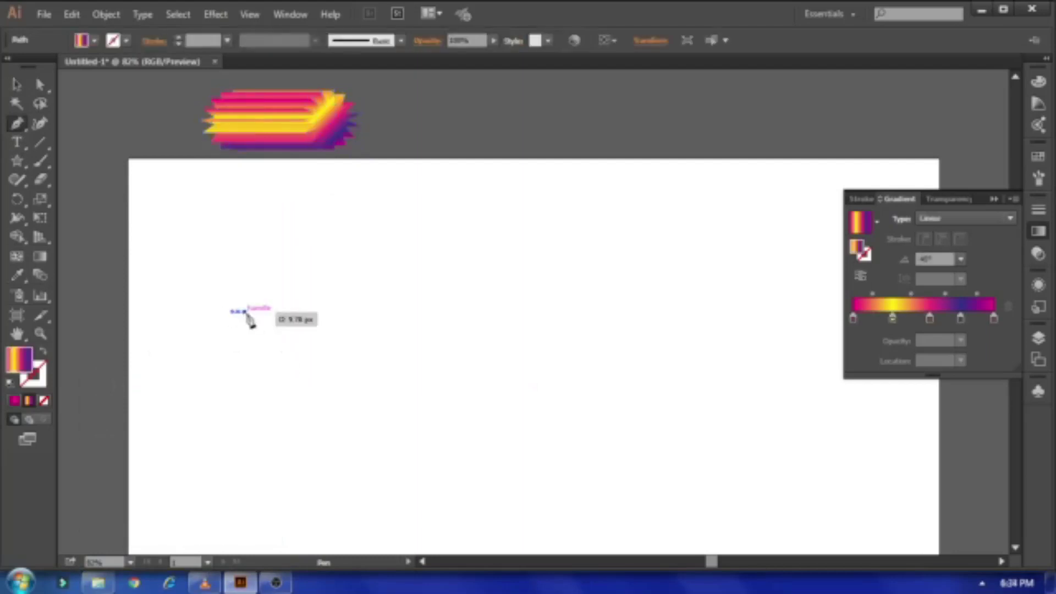
pyautogui.hotkey('ctrl', 'z')
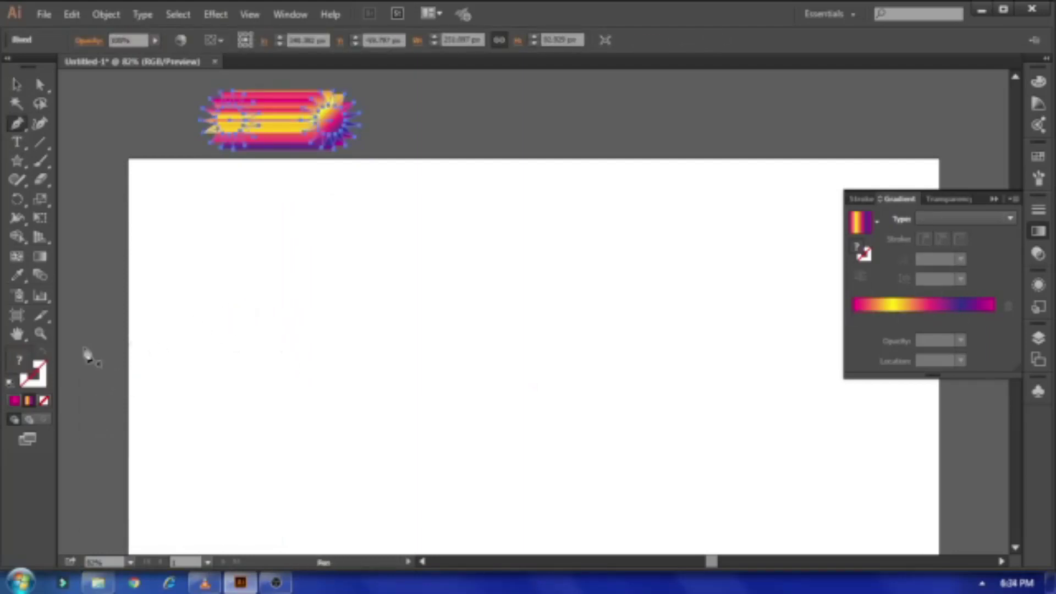
pyautogui.click(103, 380)
pyautogui.moveTo(220, 317); pyautogui.dragTo(299, 316)
pyautogui.click(334, 412)
# Step: Complete the wave with a dip, a rising curve and an end curl, with no fill
pyautogui.scroll(-2, 338, 414)
pyautogui.moveTo(371, 367); pyautogui.dragTo(391, 424)
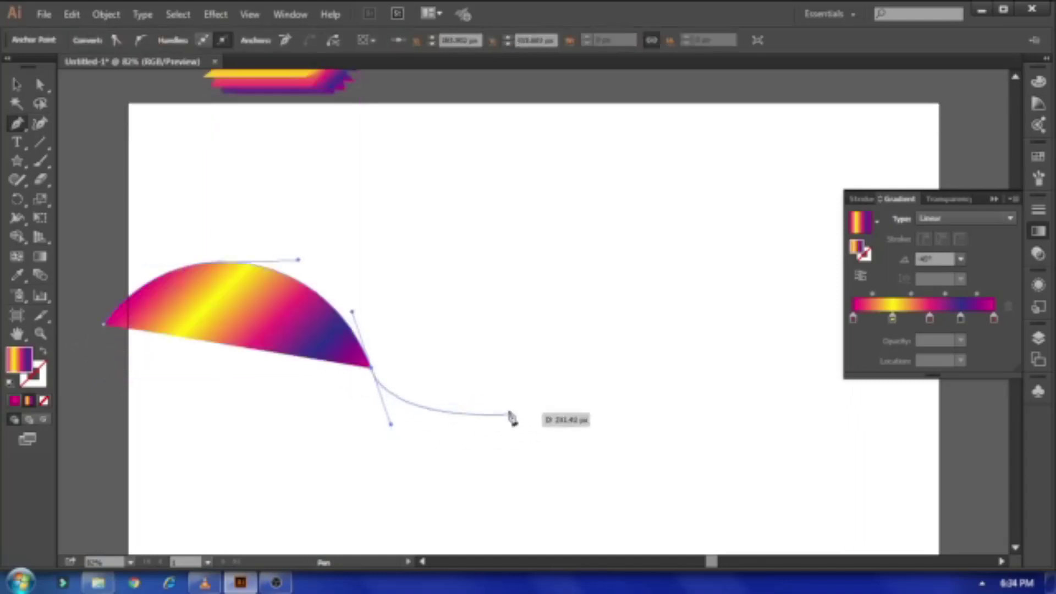
pyautogui.moveTo(528, 390)
pyautogui.mouseDown()
pyautogui.moveTo(568, 365)
pyautogui.moveTo(568, 351)
pyautogui.mouseUp()
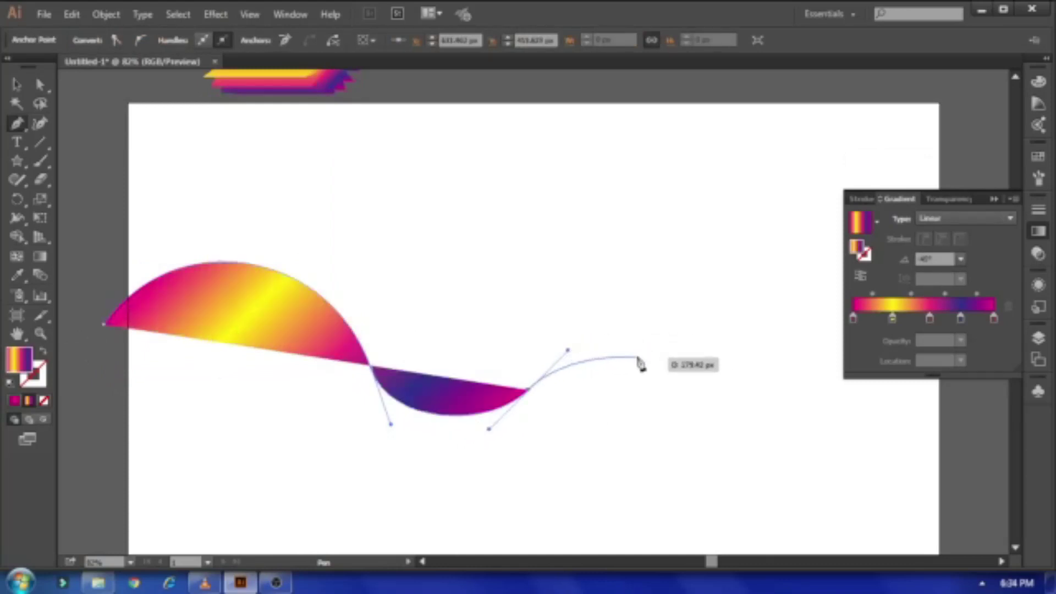
pyautogui.moveTo(637, 377); pyautogui.dragTo(644, 400)
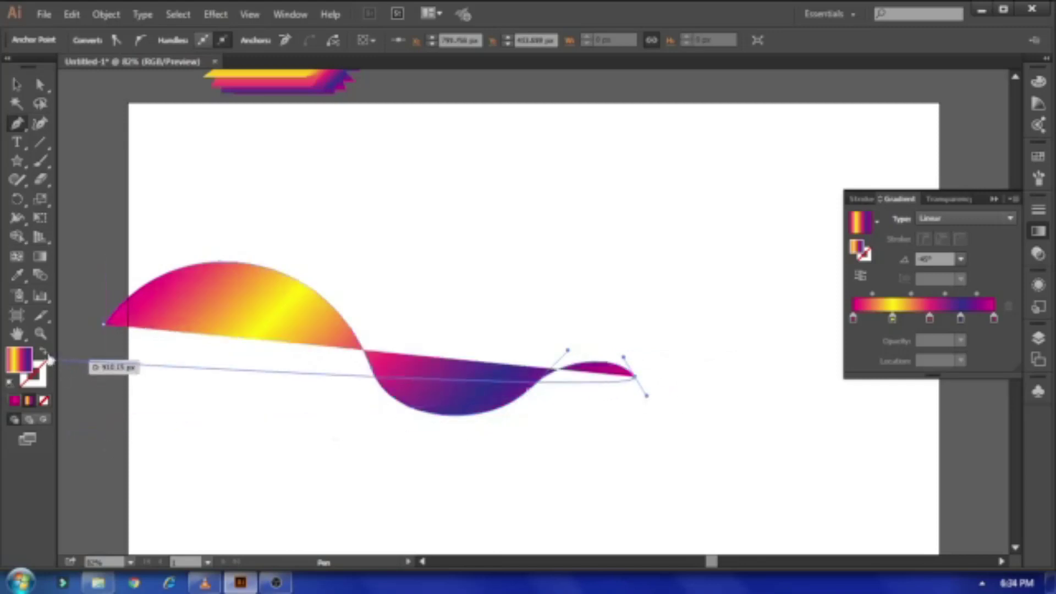
pyautogui.hotkey('shift', 'x')
pyautogui.press('v')
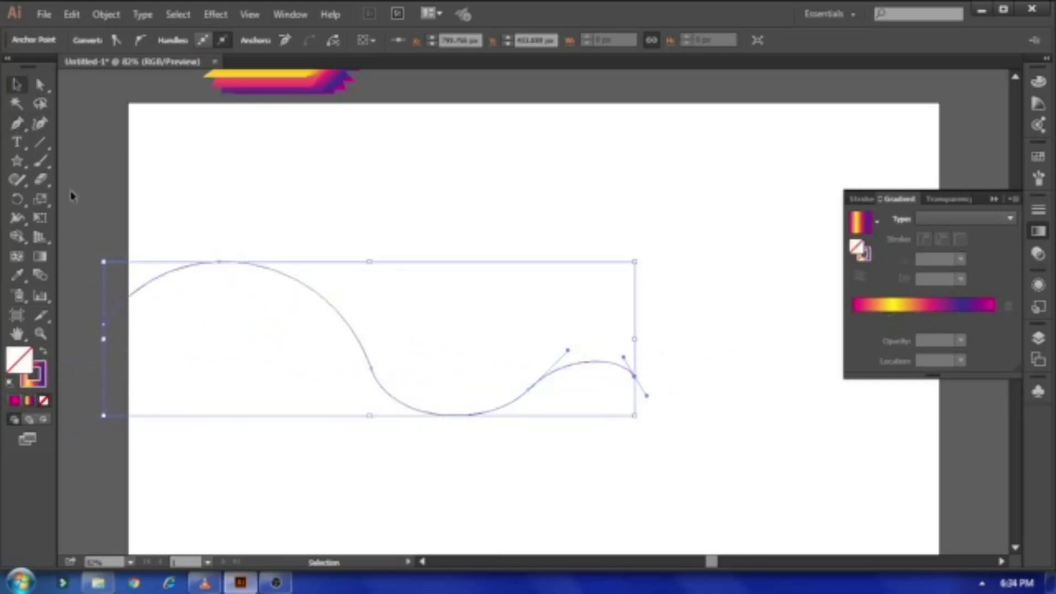
pyautogui.hotkey('ctrl', '-')
pyautogui.hotkey('ctrl', '-')
# Step: Enlarge the wavy curve and make it the star blend's spine with Replace Spine
pyautogui.moveTo(288, 245); pyautogui.dragTo(610, 413)
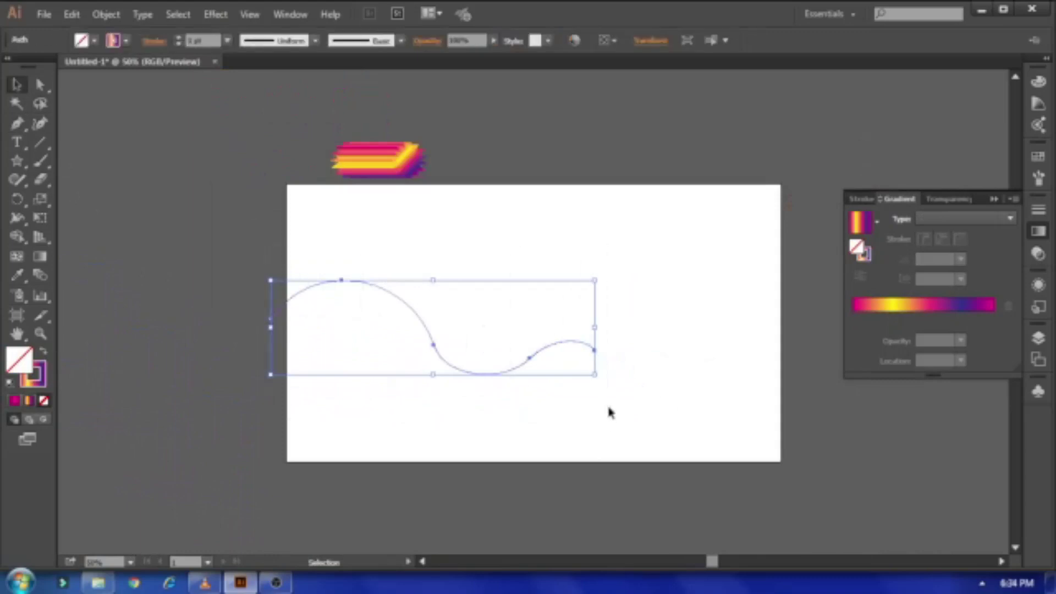
pyautogui.moveTo(592, 377); pyautogui.dragTo(835, 528)
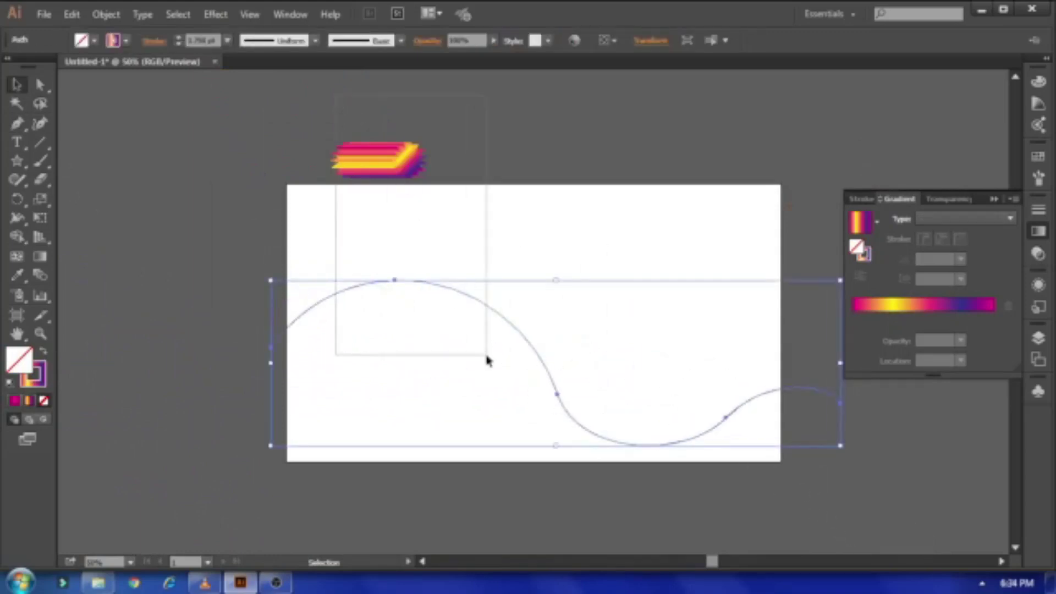
pyautogui.moveTo(336, 101); pyautogui.dragTo(486, 355)
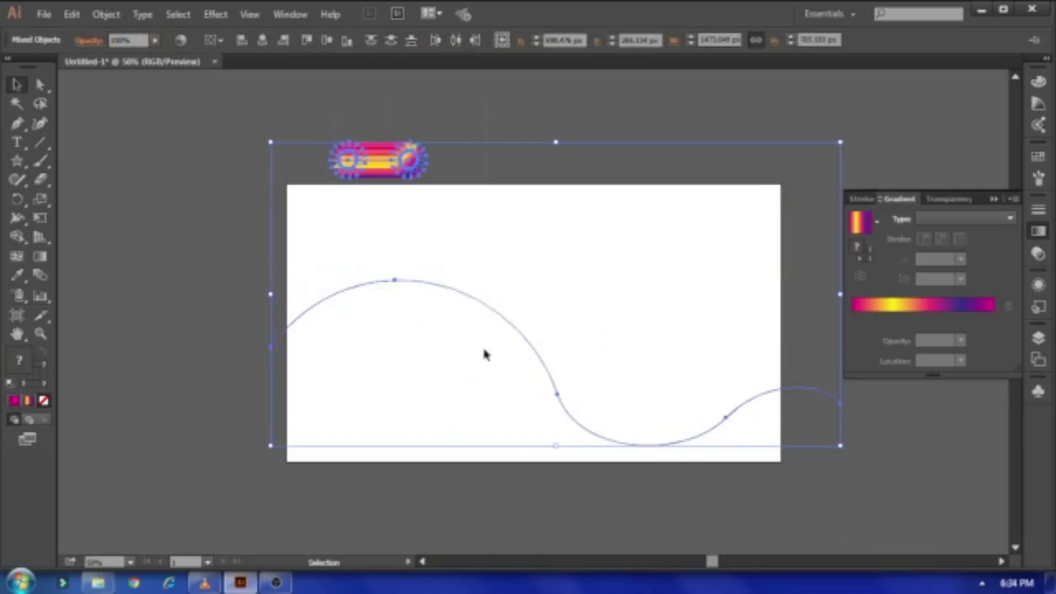
pyautogui.click(104, 16)
pyautogui.moveTo(125, 379)
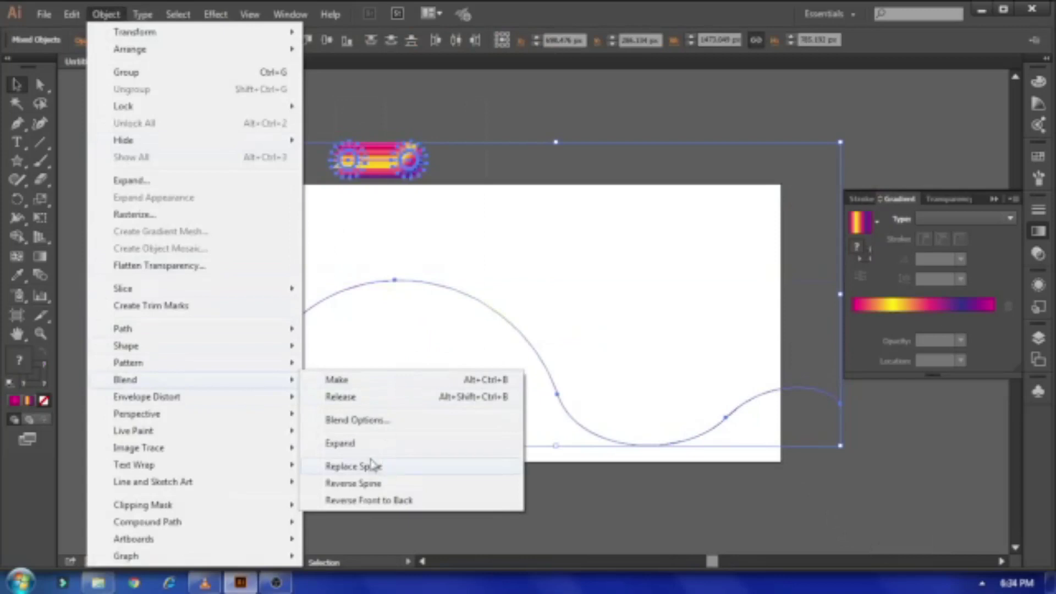
pyautogui.click(354, 466)
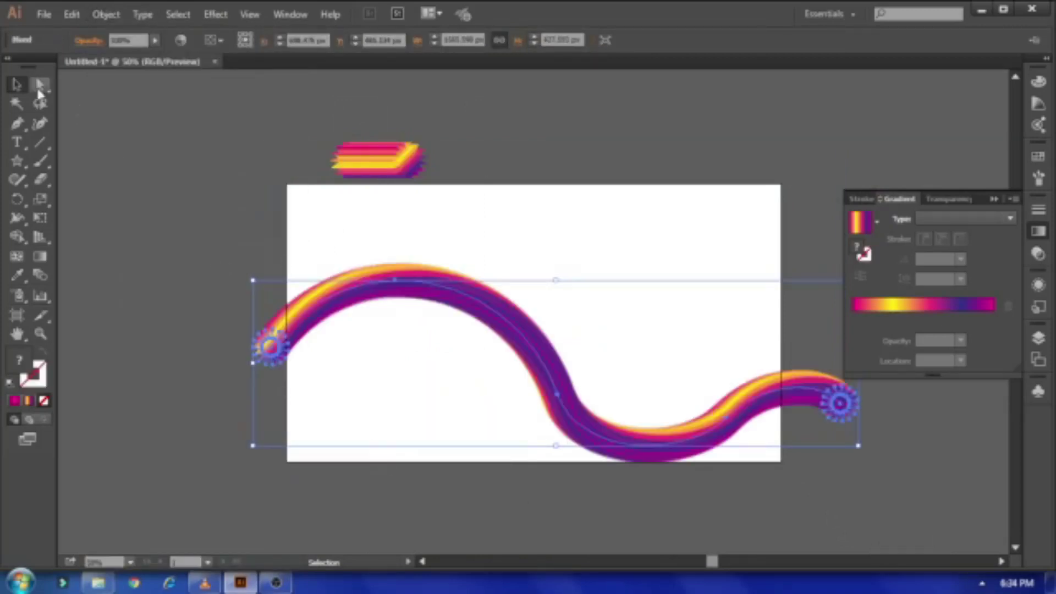
# Step: Direct-select the small star at the ribbon's left end
pyautogui.click(104, 175)
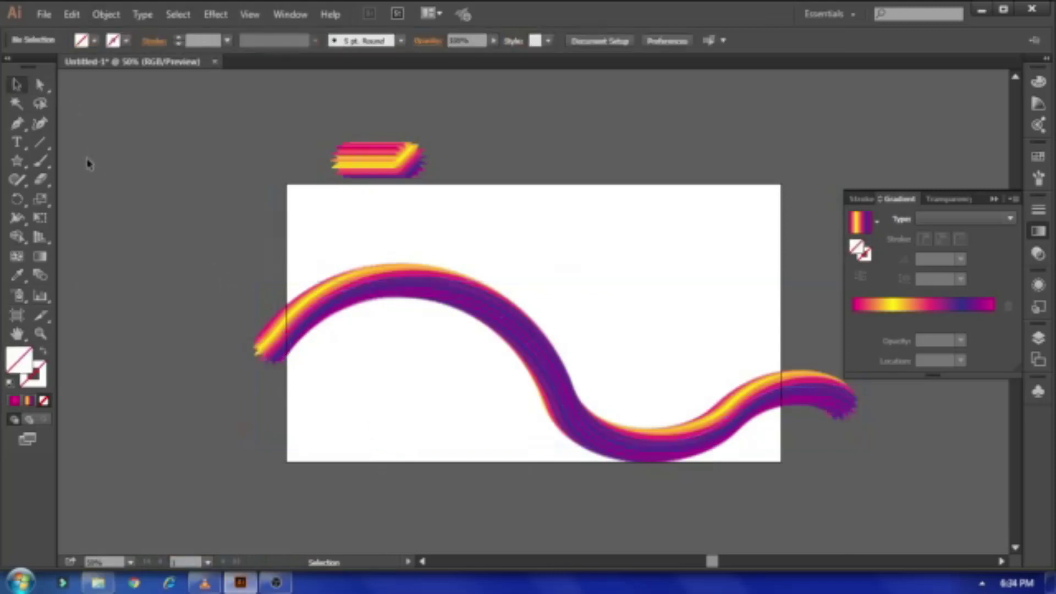
pyautogui.click(37, 83)
pyautogui.click(270, 348)
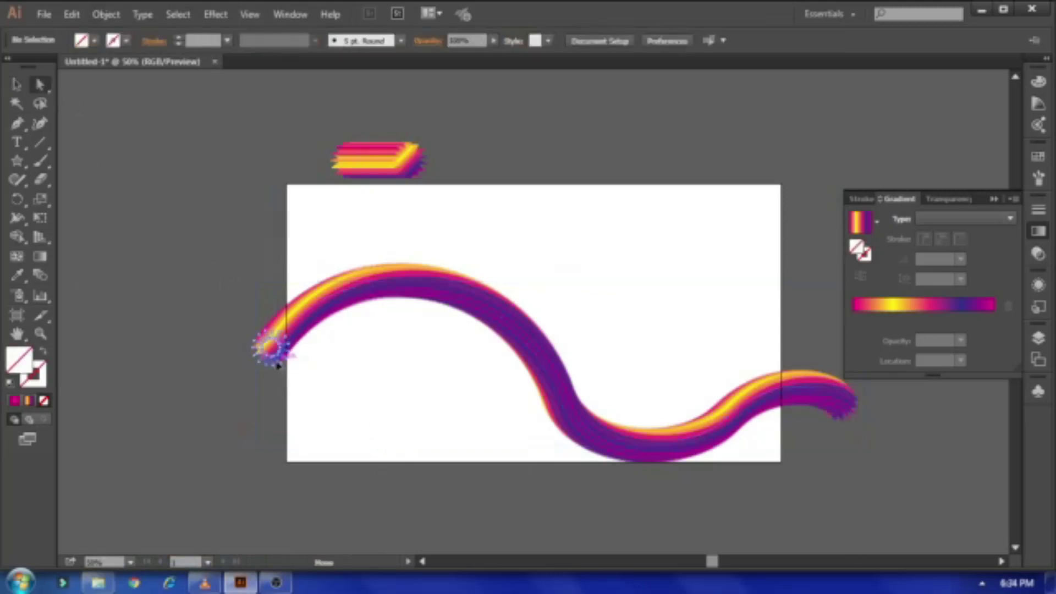
# Step: Greatly enlarge and rotate the ribbon's left-end star
pyautogui.press('v')
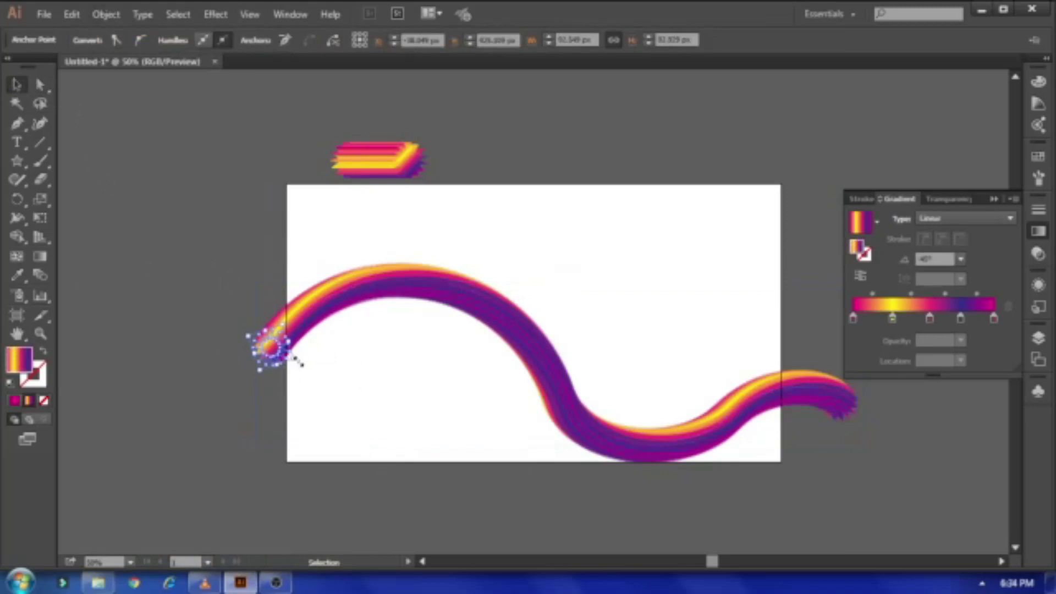
pyautogui.moveTo(280, 352); pyautogui.dragTo(452, 478)
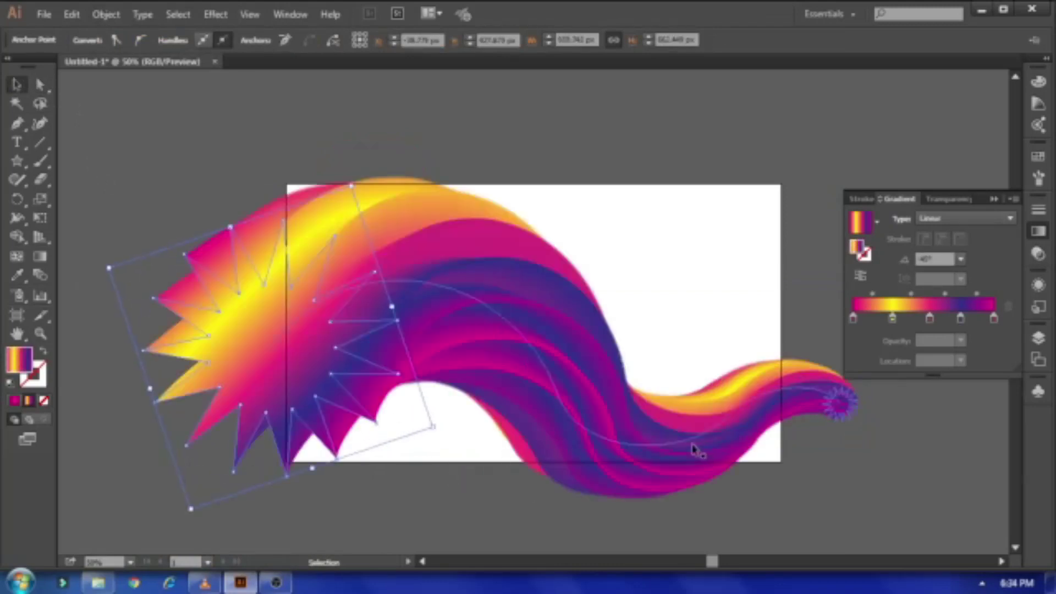
pyautogui.moveTo(442, 436)
pyautogui.mouseDown()
pyautogui.moveTo(370, 497)
pyautogui.moveTo(297, 518)
pyautogui.mouseUp()
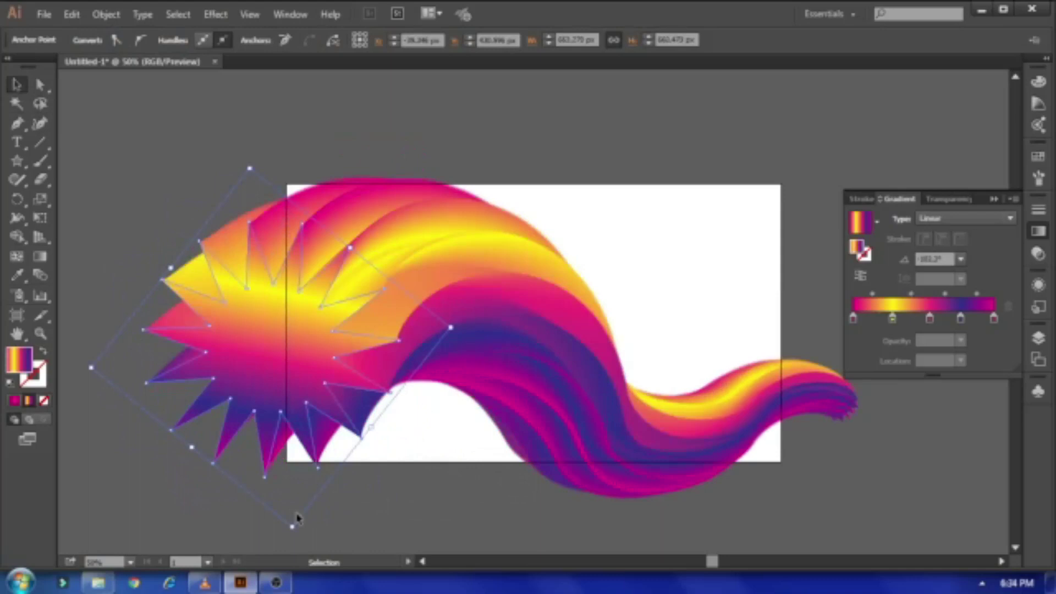
# Step: Direct-select the tail-end star and scale it down
pyautogui.click(837, 402)
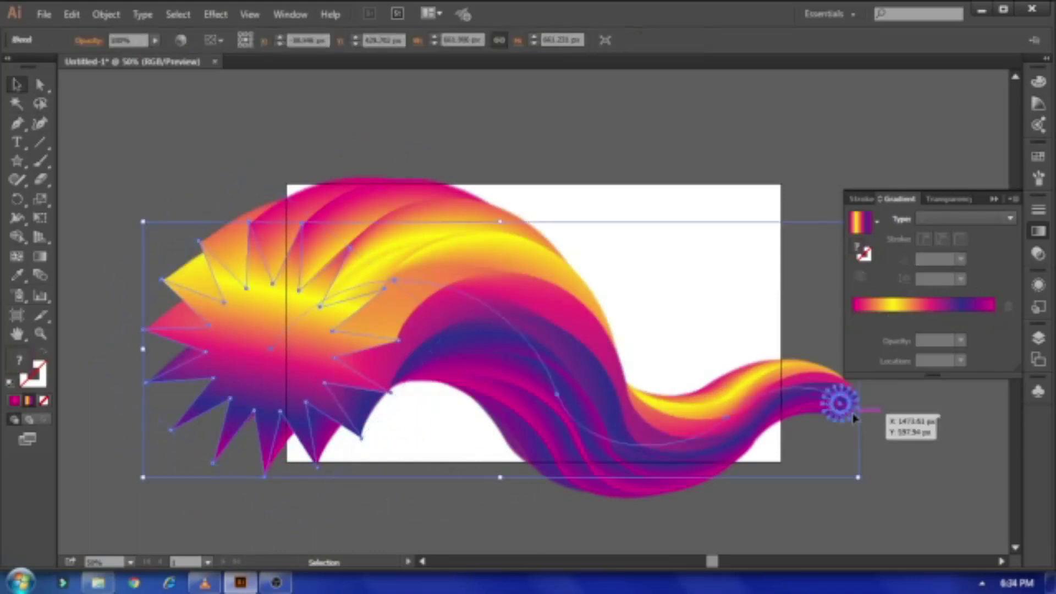
pyautogui.click(121, 136)
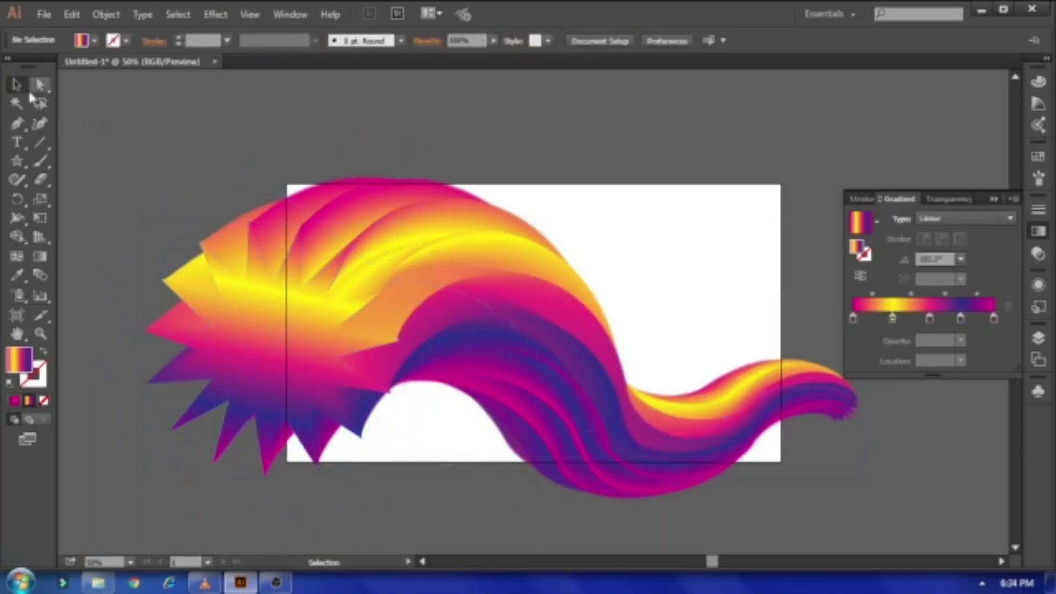
pyautogui.click(39, 87)
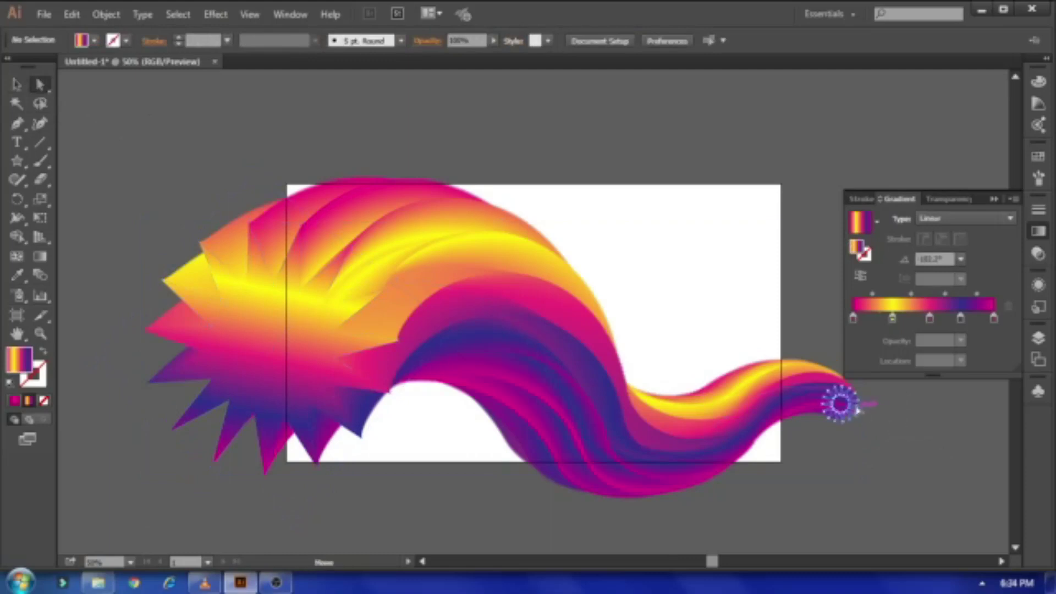
pyautogui.click(850, 413)
pyautogui.click(16, 84)
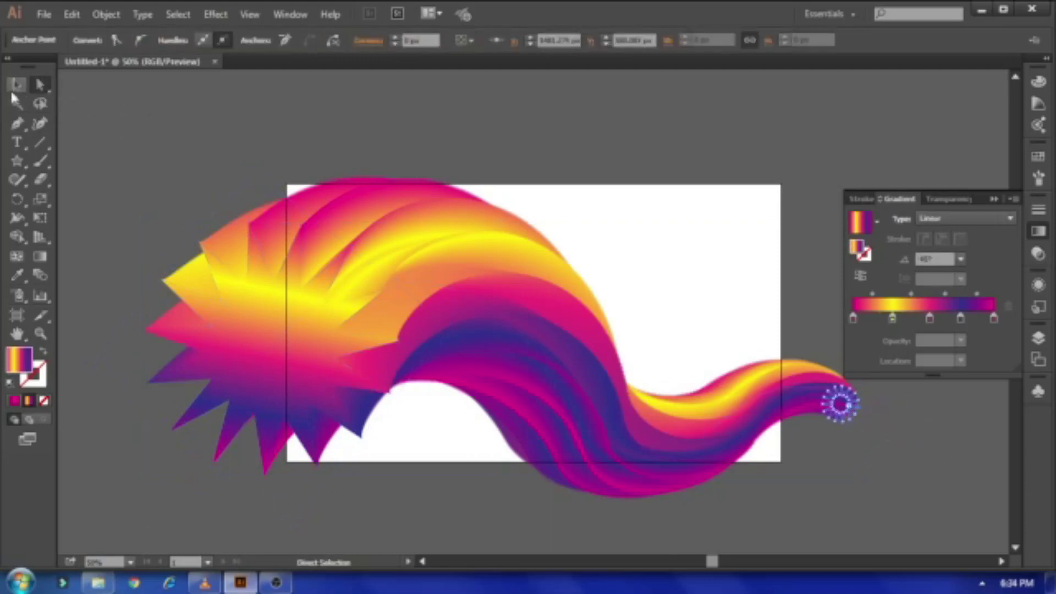
pyautogui.moveTo(859, 412)
pyautogui.mouseDown()
pyautogui.moveTo(843, 413)
pyautogui.moveTo(822, 445)
pyautogui.mouseUp()
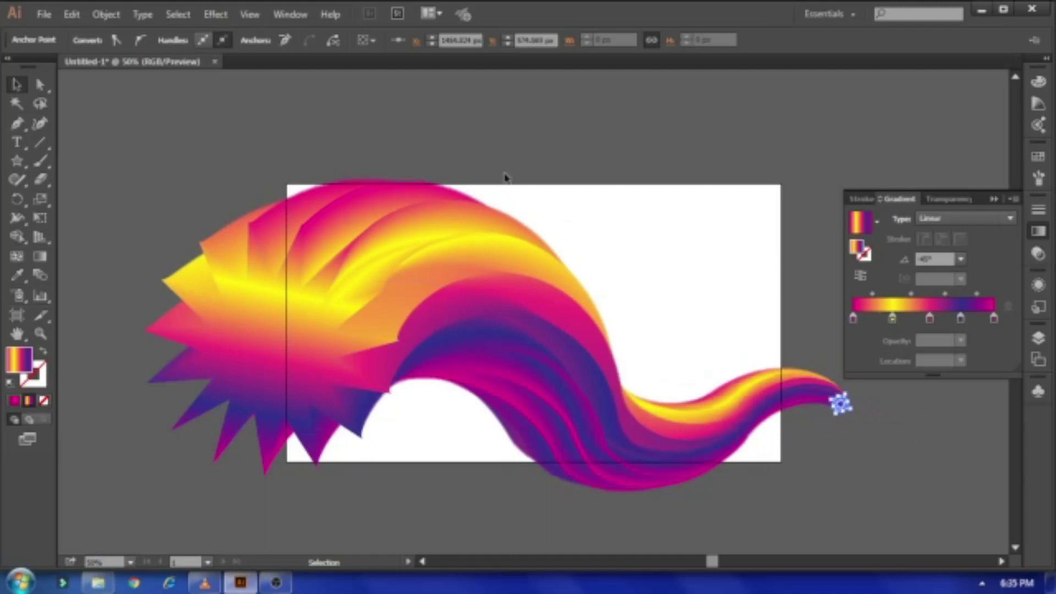
pyautogui.click(229, 134)
pyautogui.scroll(-1, 616, 357)
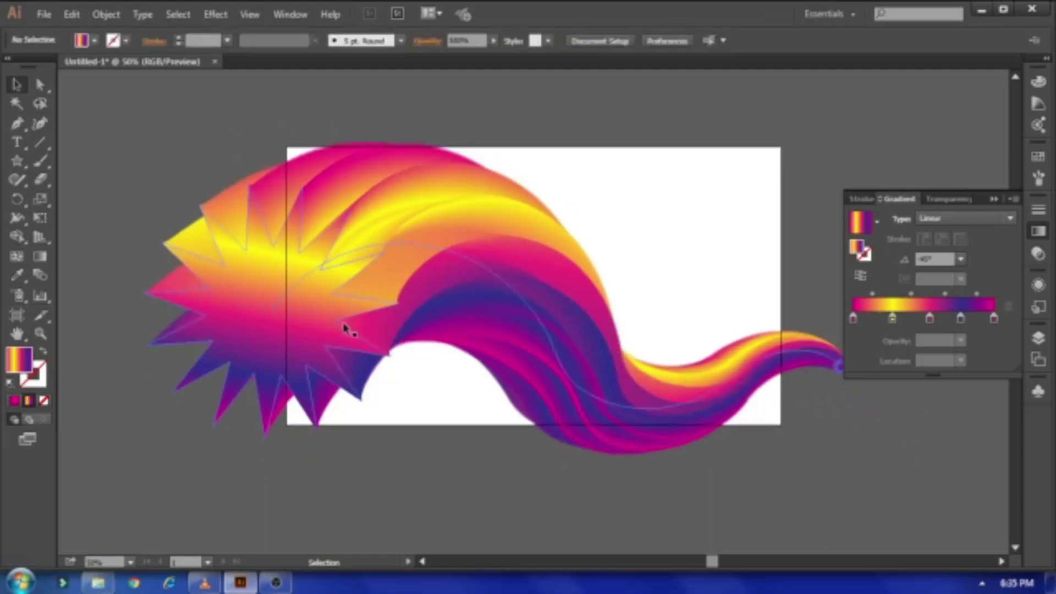
# Step: Select the whole ribbon blend with the Selection tool
pyautogui.click(360, 342)
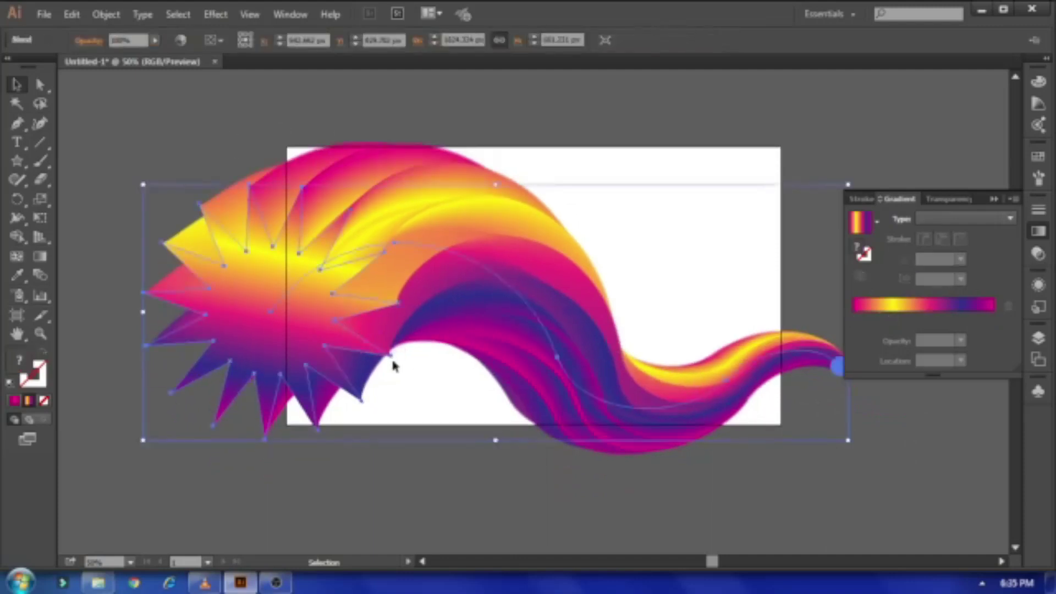
pyautogui.click(39, 84)
pyautogui.click(84, 120)
pyautogui.click(17, 85)
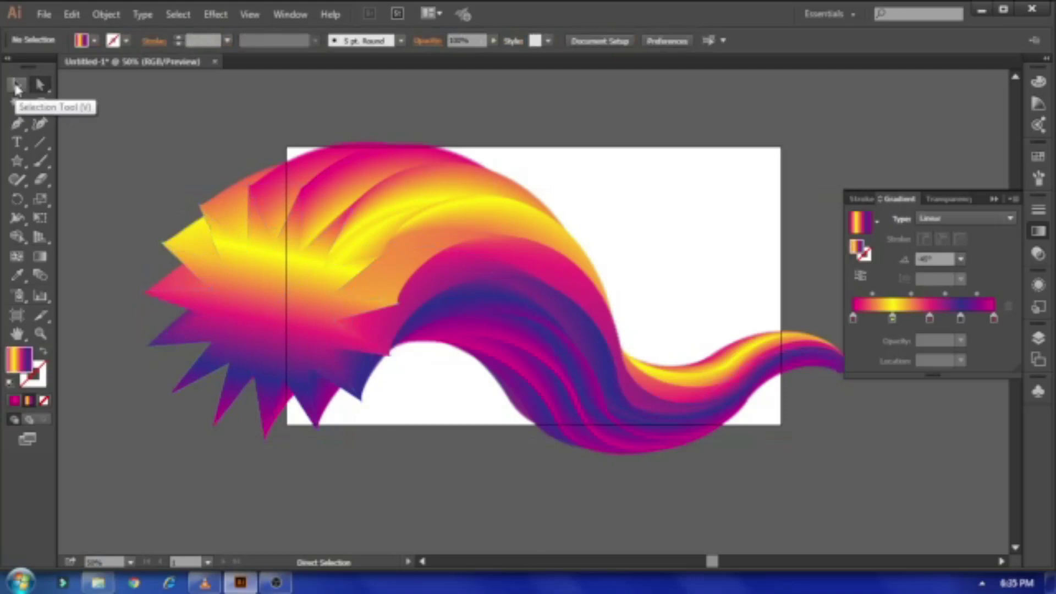
pyautogui.click(16, 87)
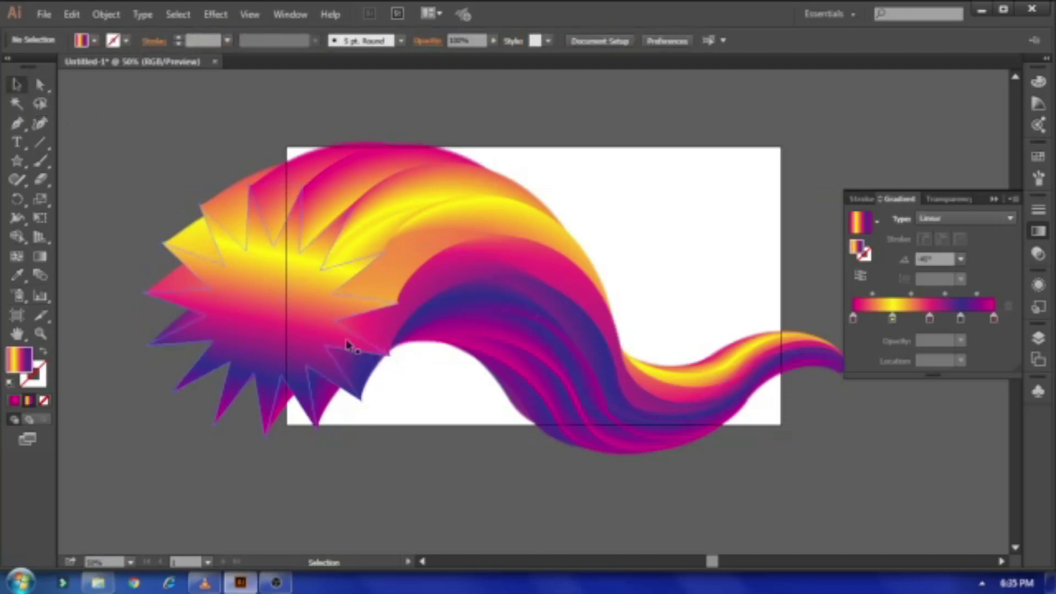
pyautogui.click(348, 345)
pyautogui.click(40, 84)
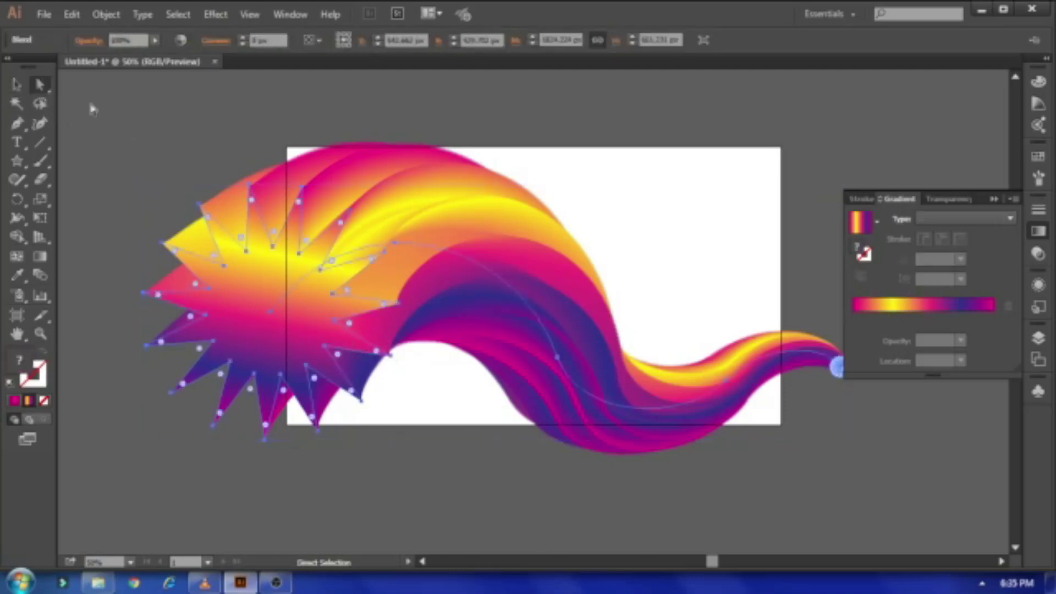
pyautogui.hotkey('ctrl', 'shift', 'a')
pyautogui.click(17, 85)
pyautogui.click(325, 354)
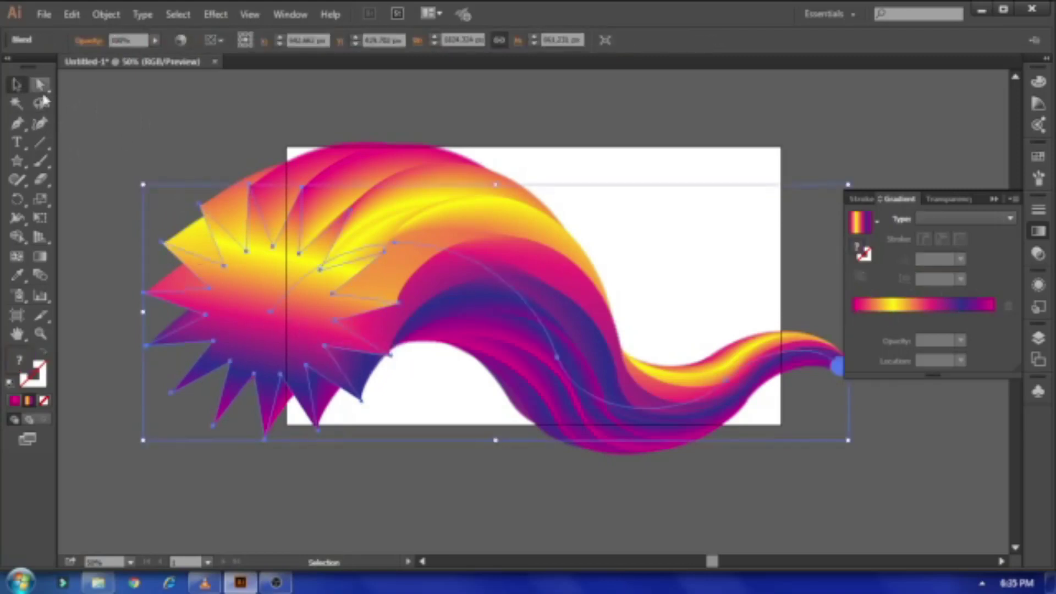
# Step: Nudge the ribbon over and scale it down so its tail ends at the artboard's right edge
pyautogui.moveTo(324, 306); pyautogui.dragTo(334, 306)
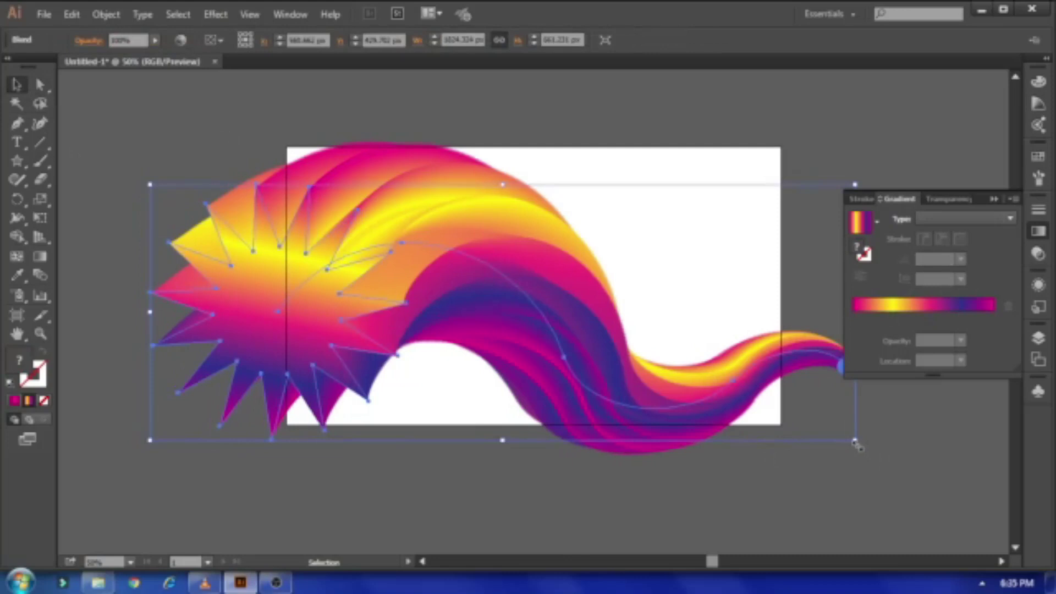
pyautogui.moveTo(855, 441); pyautogui.dragTo(784, 414)
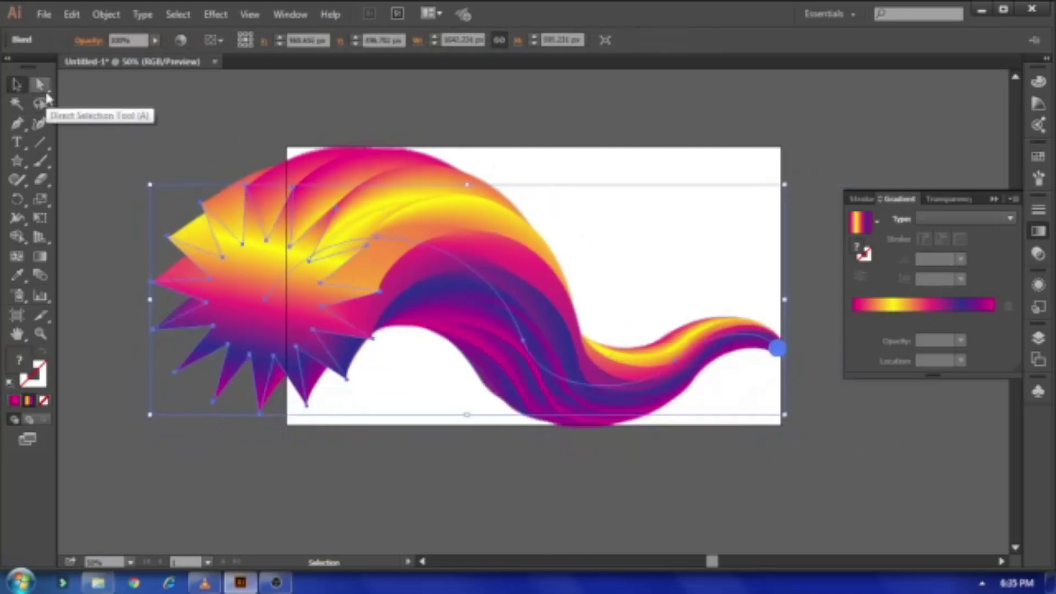
pyautogui.click(46, 96)
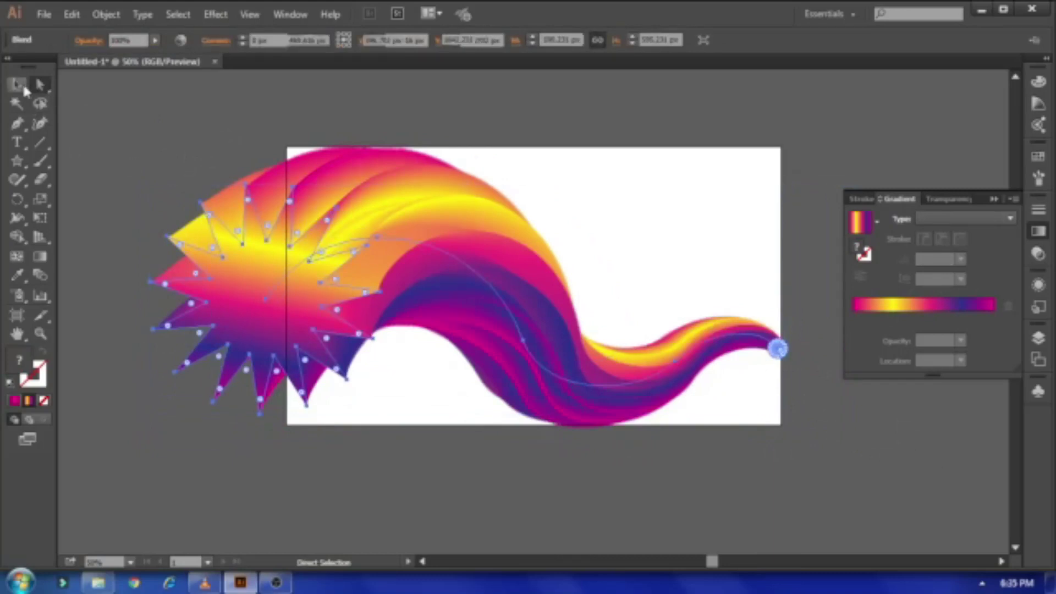
pyautogui.keyDown('ctrl'); pyautogui.click(811, 338); pyautogui.keyUp('ctrl')
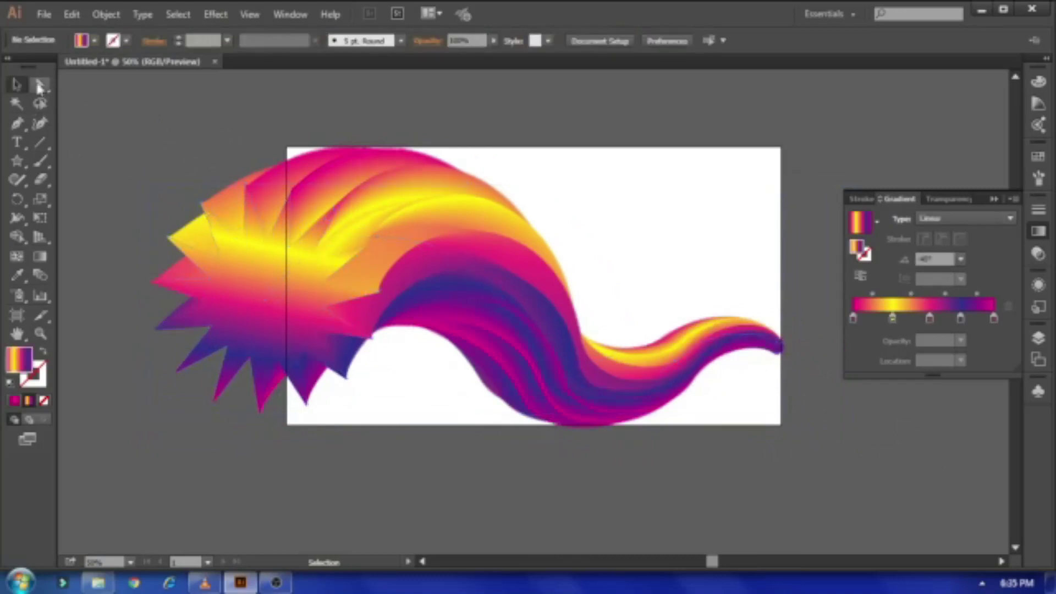
# Step: Reposition the tail's end anchor and lift its curve upward
pyautogui.click(780, 348)
pyautogui.moveTo(779, 350); pyautogui.dragTo(762, 307)
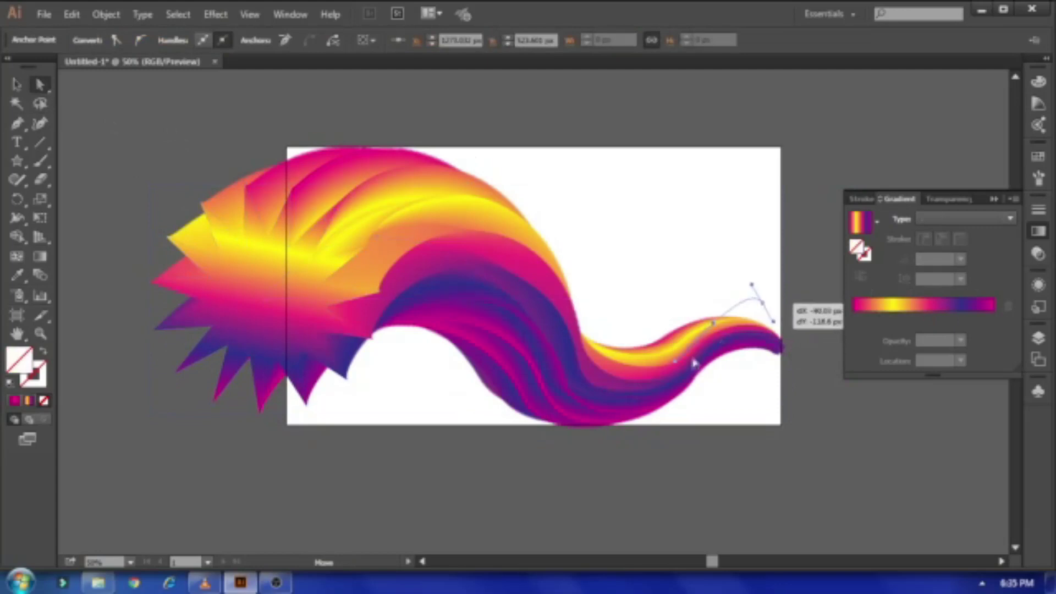
pyautogui.moveTo(694, 363); pyautogui.dragTo(678, 375)
pyautogui.moveTo(715, 323); pyautogui.dragTo(691, 318)
pyautogui.moveTo(694, 319); pyautogui.dragTo(699, 287)
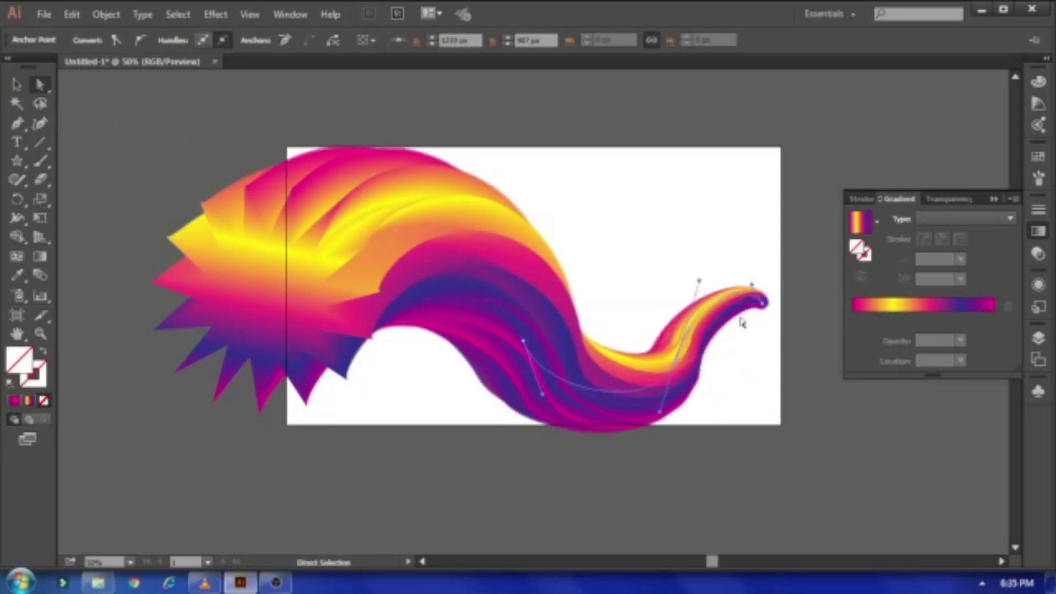
pyautogui.click(755, 333)
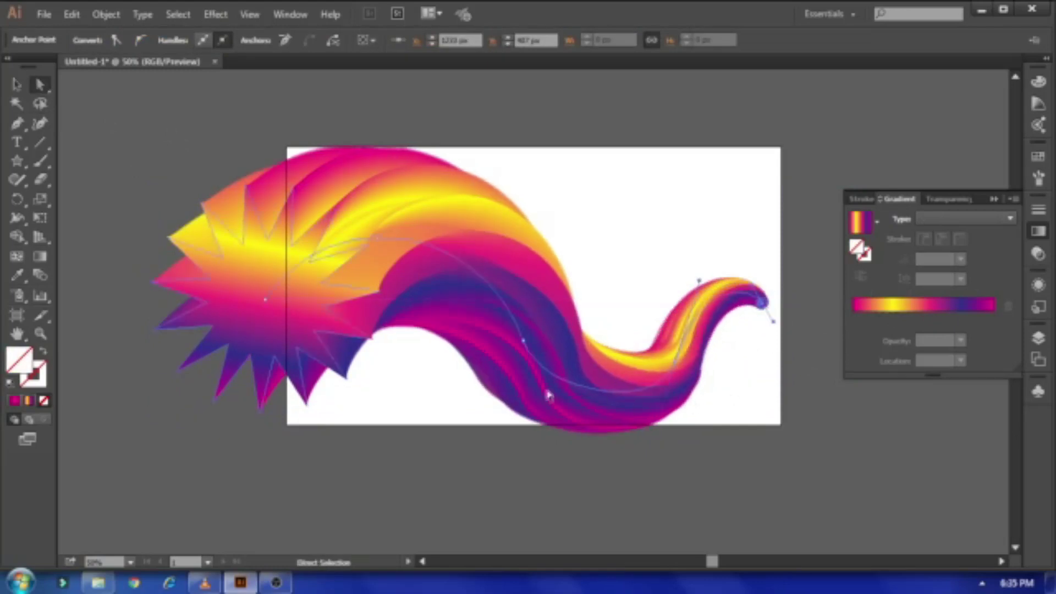
# Step: Pull a spine anchor down to reshape the ribbon, then undo that change
pyautogui.moveTo(524, 342); pyautogui.dragTo(549, 434)
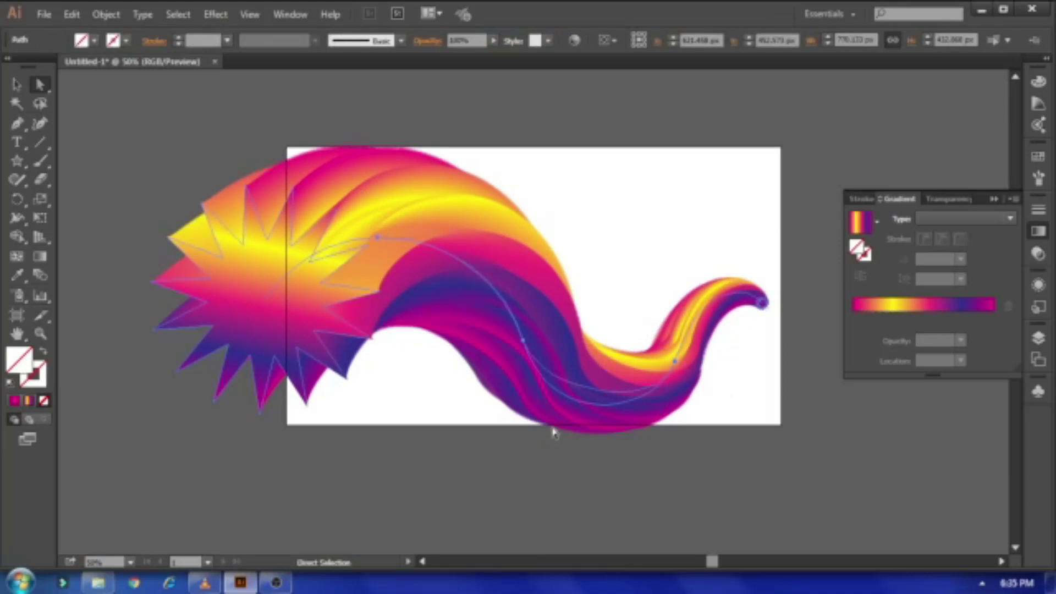
pyautogui.click(568, 435)
pyautogui.click(523, 342)
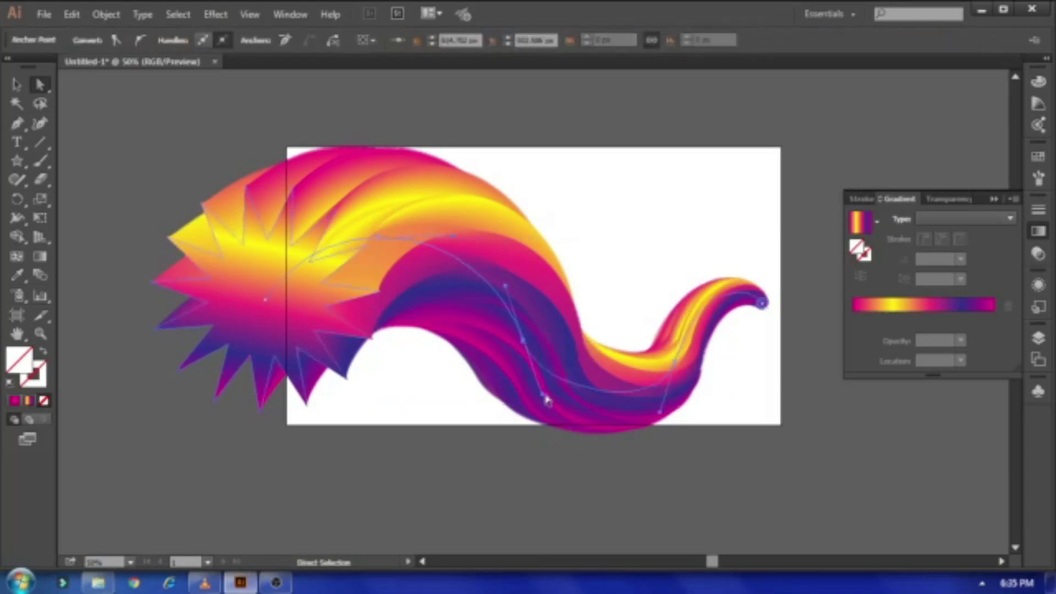
pyautogui.moveTo(548, 402); pyautogui.dragTo(552, 423)
pyautogui.keyDown('ctrl'); pyautogui.click(554, 418); pyautogui.keyUp('ctrl')
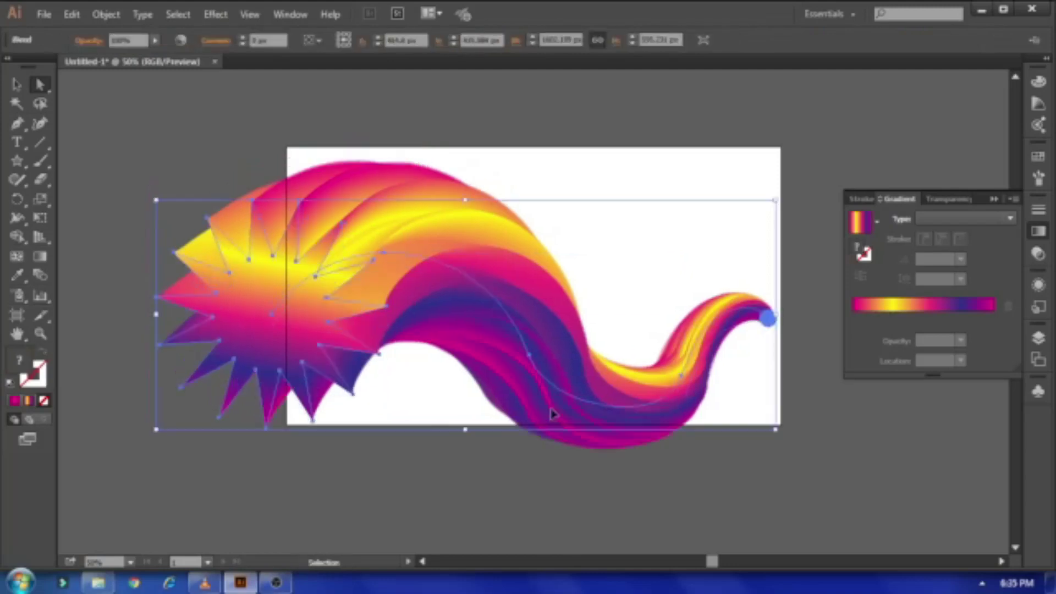
pyautogui.hotkey('ctrl', 'z')
# Step: Drag the spine's bottom anchor lower to deepen the curve, then nudge the blend slightly
pyautogui.click(523, 342)
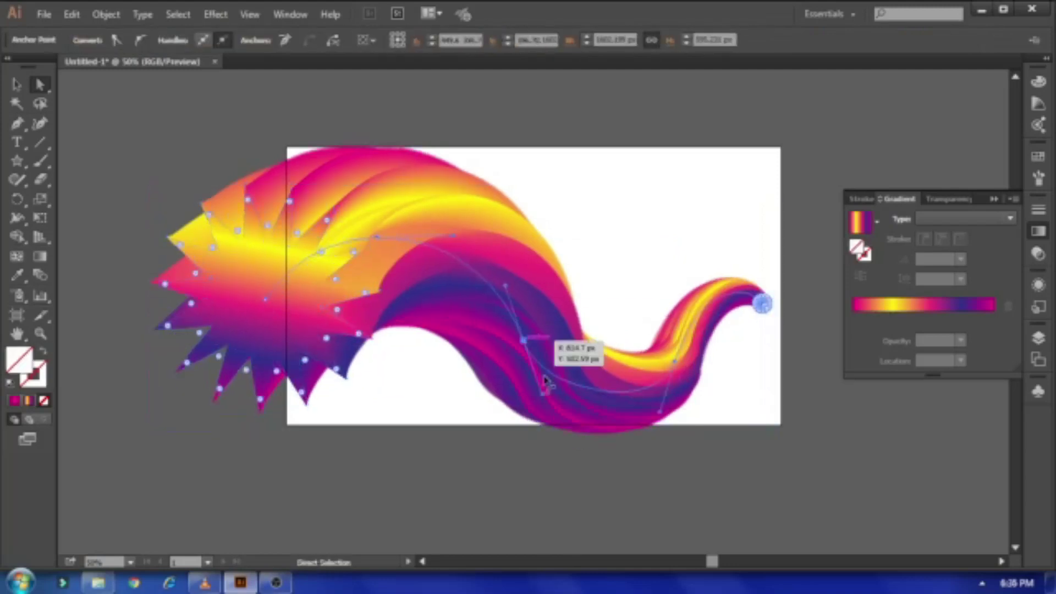
pyautogui.click(541, 402)
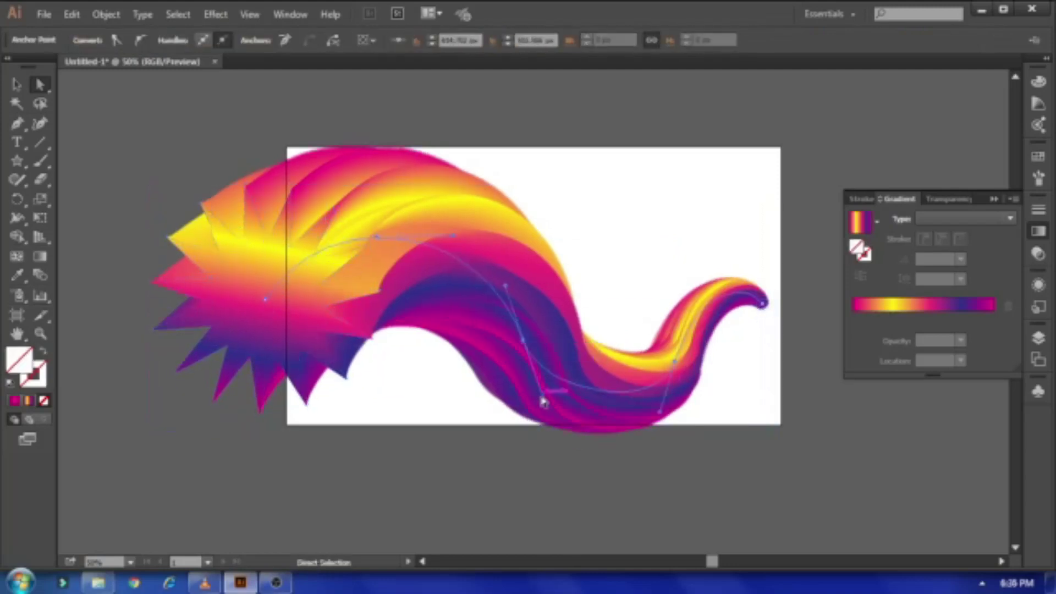
pyautogui.click(554, 434)
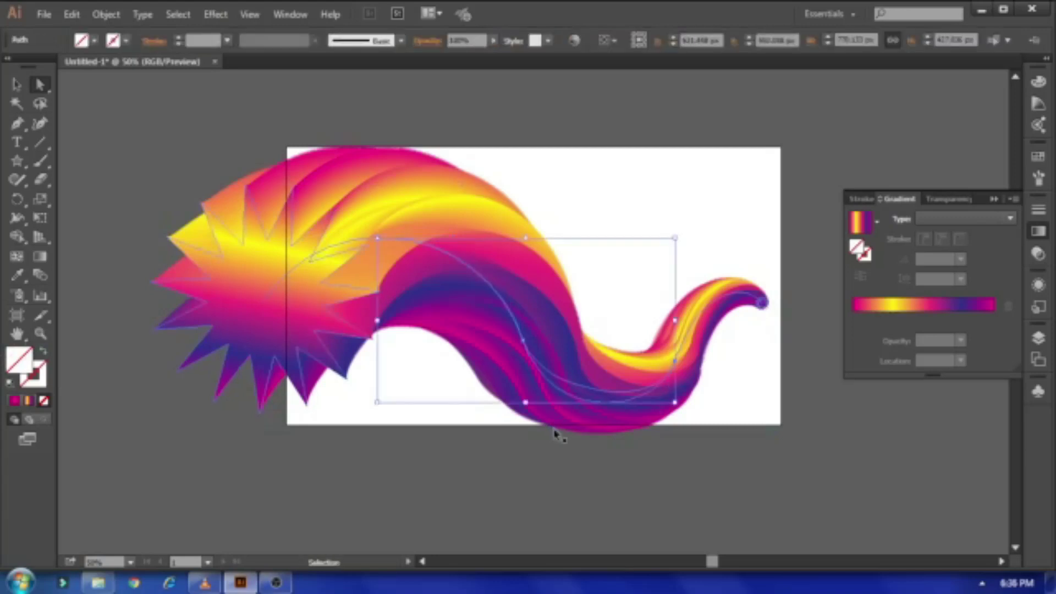
pyautogui.click(556, 432)
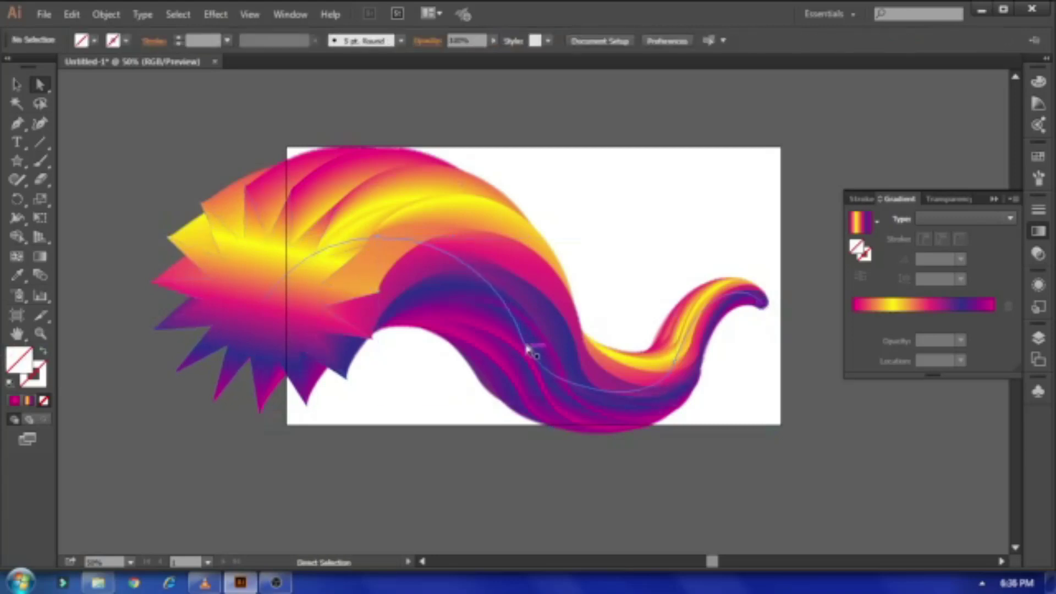
pyautogui.click(525, 346)
pyautogui.click(543, 400)
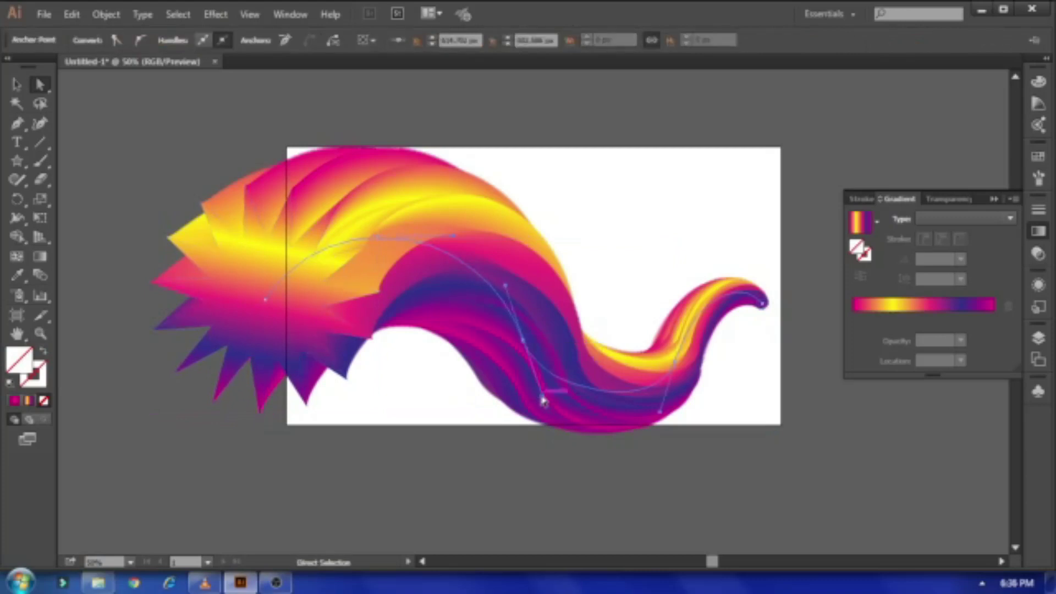
pyautogui.moveTo(544, 401); pyautogui.dragTo(559, 441)
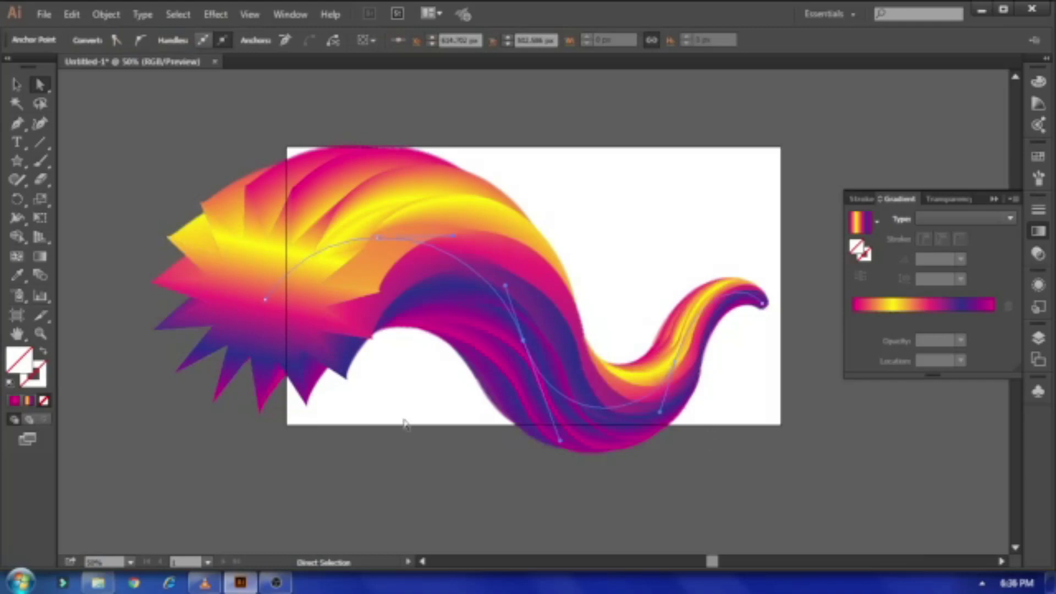
pyautogui.moveTo(424, 319)
pyautogui.mouseDown()
pyautogui.moveTo(455, 314)
pyautogui.moveTo(379, 314)
pyautogui.mouseUp()
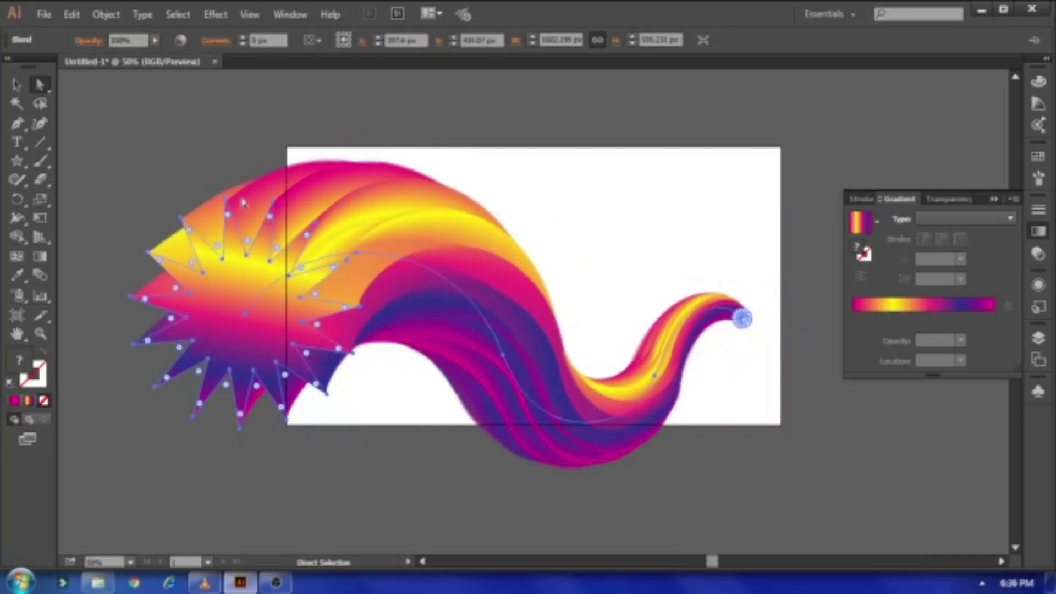
# Step: Enlarge the ribbon blend and draw a 1280 × 720 rectangle over the artboard
pyautogui.click(16, 84)
pyautogui.moveTo(748, 203); pyautogui.dragTo(822, 173)
pyautogui.moveTo(17, 160); pyautogui.dragTo(82, 156)
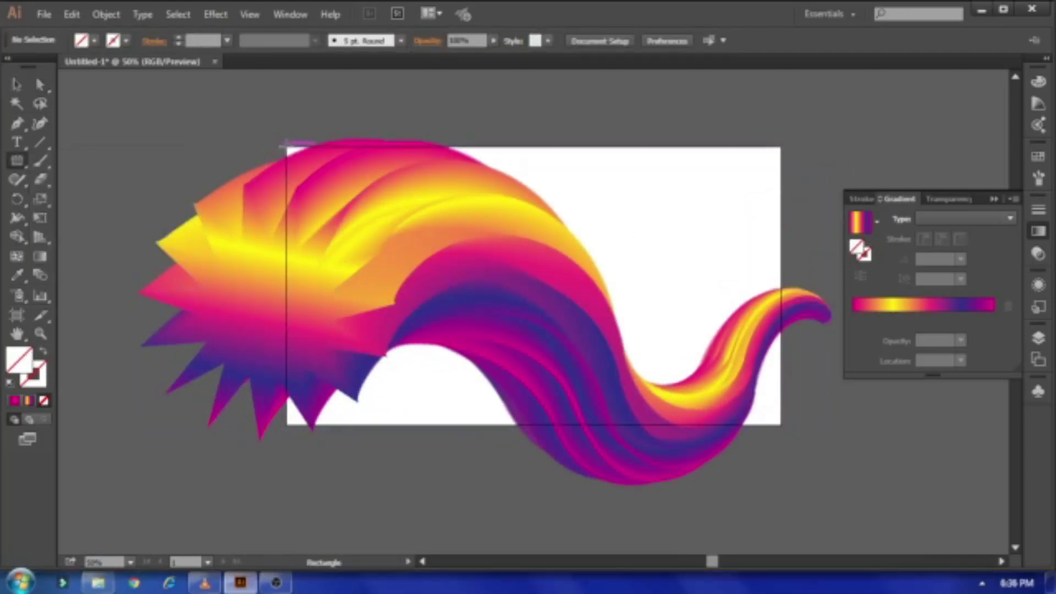
pyautogui.moveTo(284, 144); pyautogui.dragTo(779, 423)
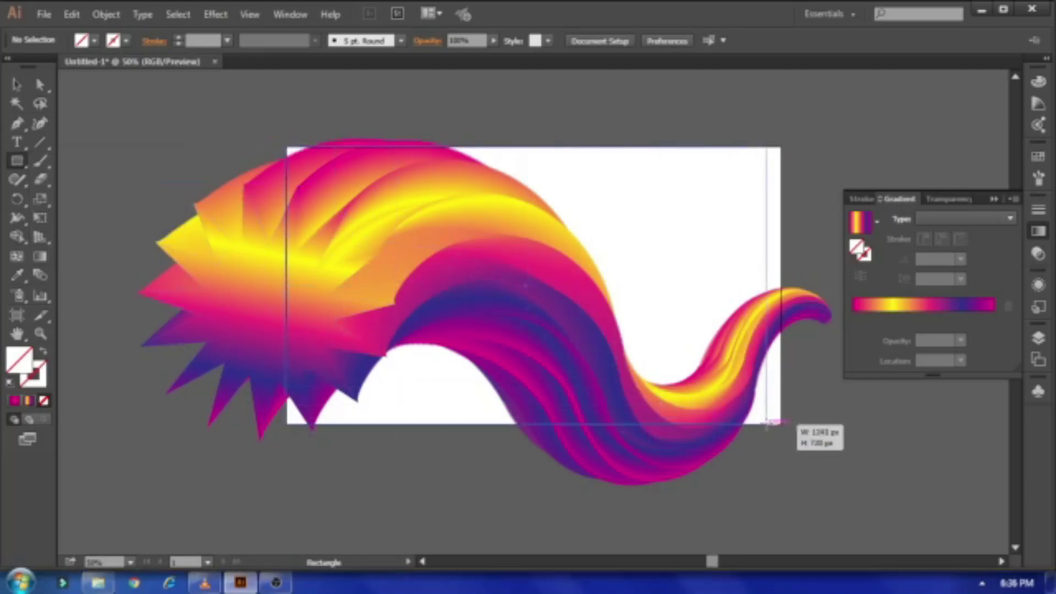
pyautogui.moveTo(780, 424); pyautogui.dragTo(780, 425)
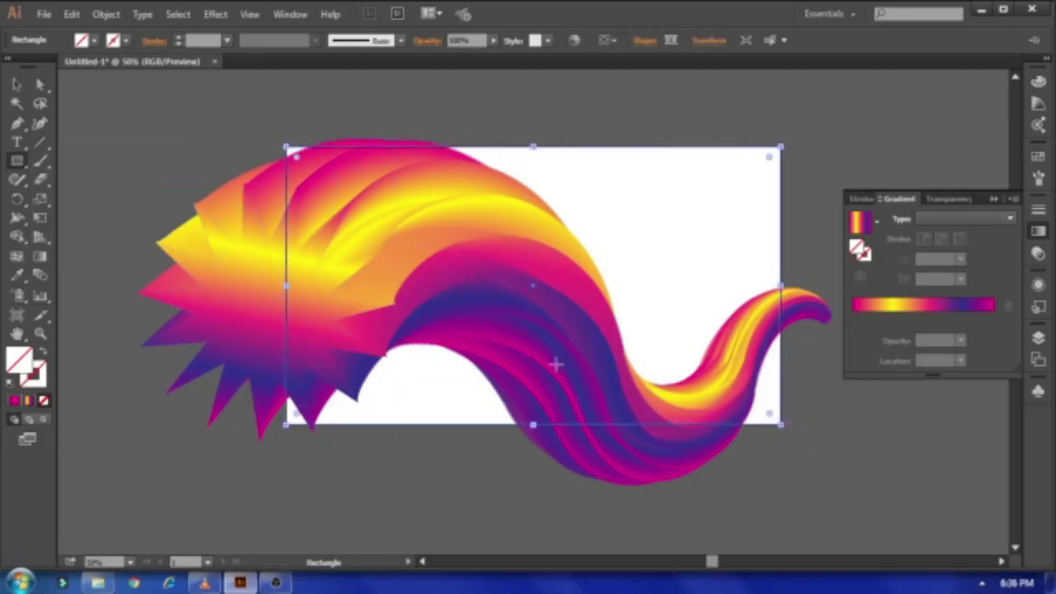
# Step: Select everything and make a clipping mask from the rectangle
pyautogui.press('v')
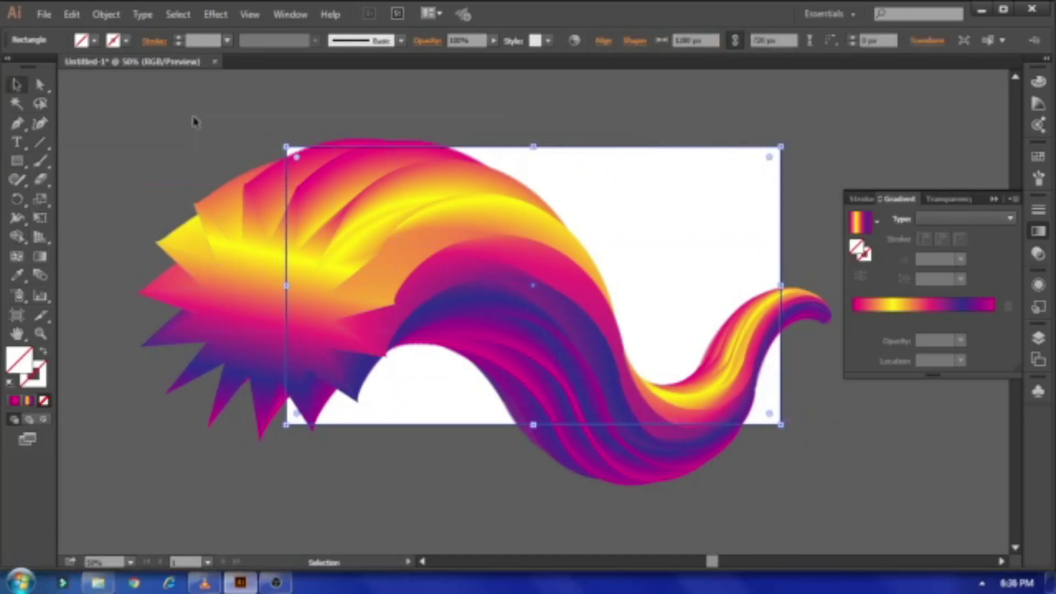
pyautogui.hotkey('ctrl', 'a')
pyautogui.rightClick(521, 344)
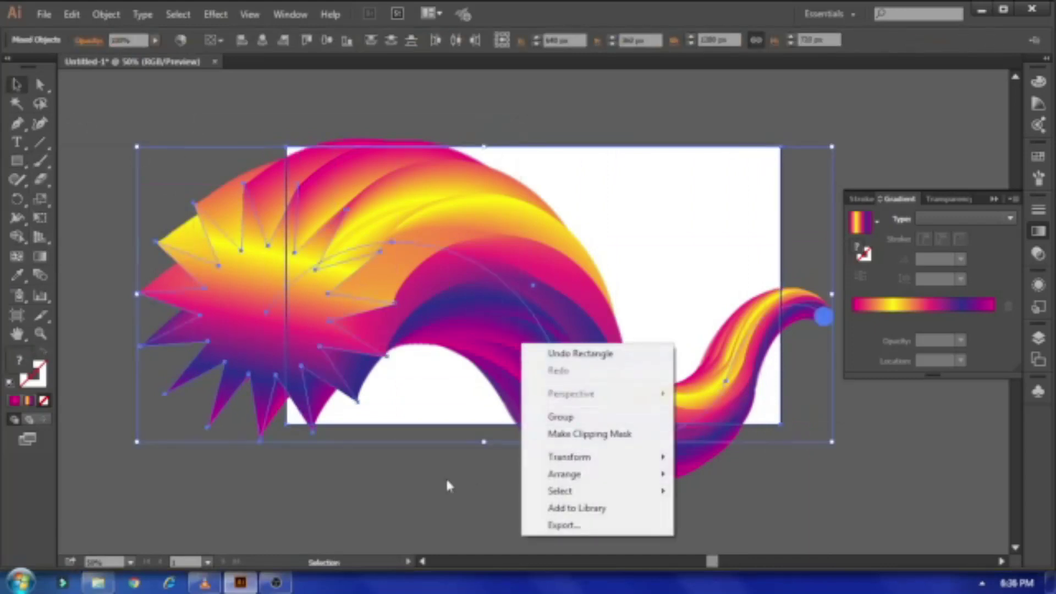
pyautogui.click(583, 435)
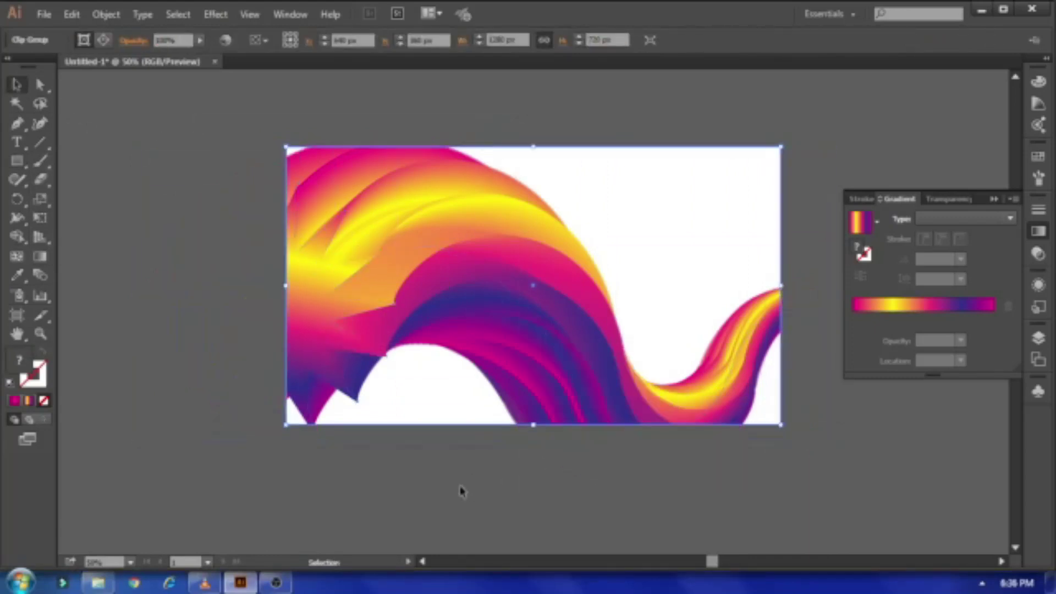
pyautogui.click(462, 491)
pyautogui.scroll(1, 440, 465)
pyautogui.scroll(1, 467, 467)
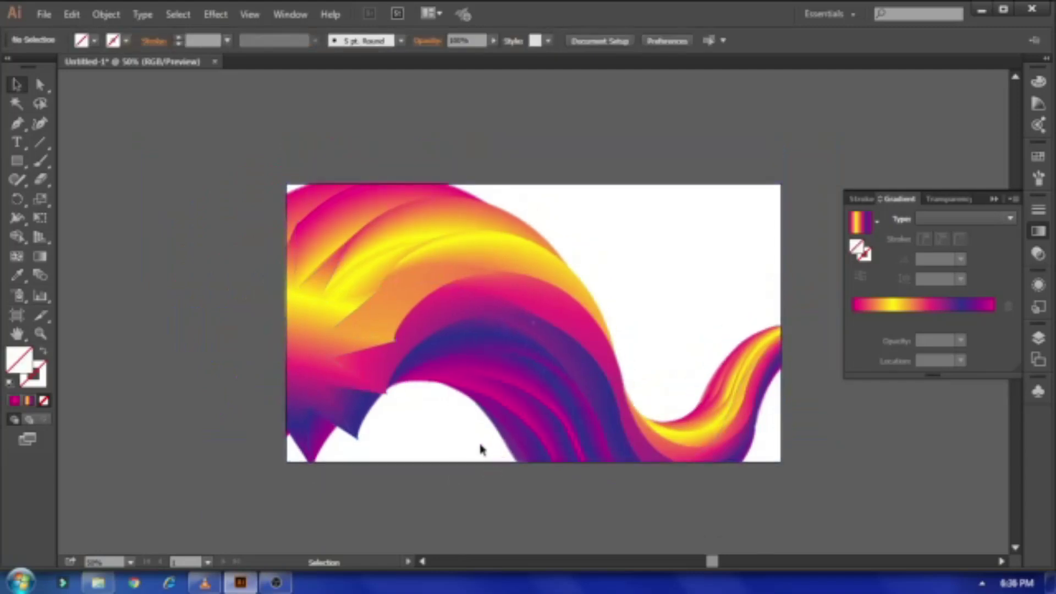
# Step: Draw a second artboard-sized rectangle and send it behind the ribbon
pyautogui.moveTo(462, 415); pyautogui.dragTo(399, 404)
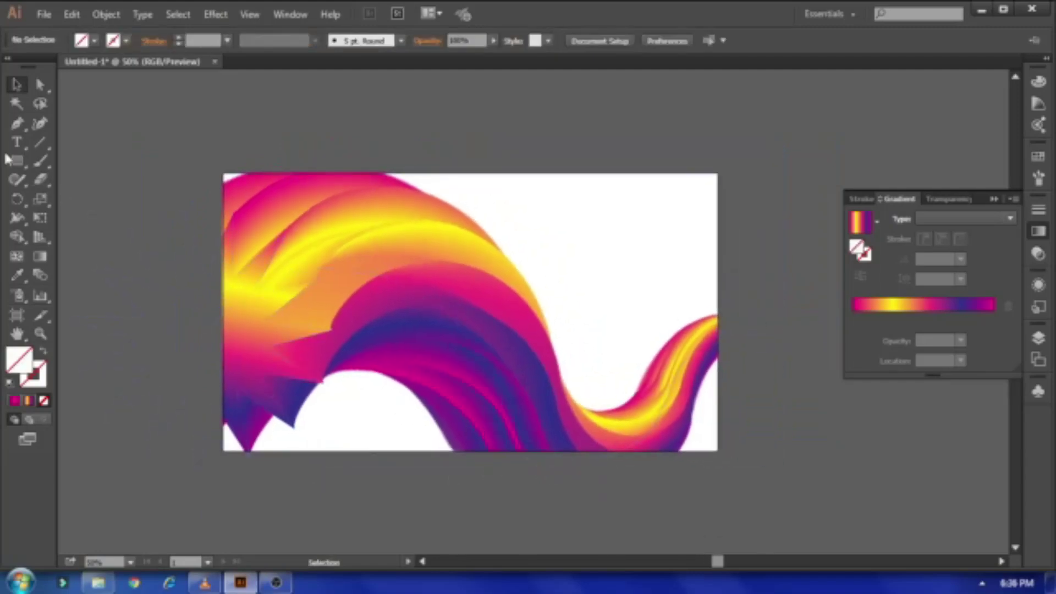
pyautogui.moveTo(16, 160); pyautogui.dragTo(83, 160)
pyautogui.moveTo(222, 172); pyautogui.dragTo(717, 450)
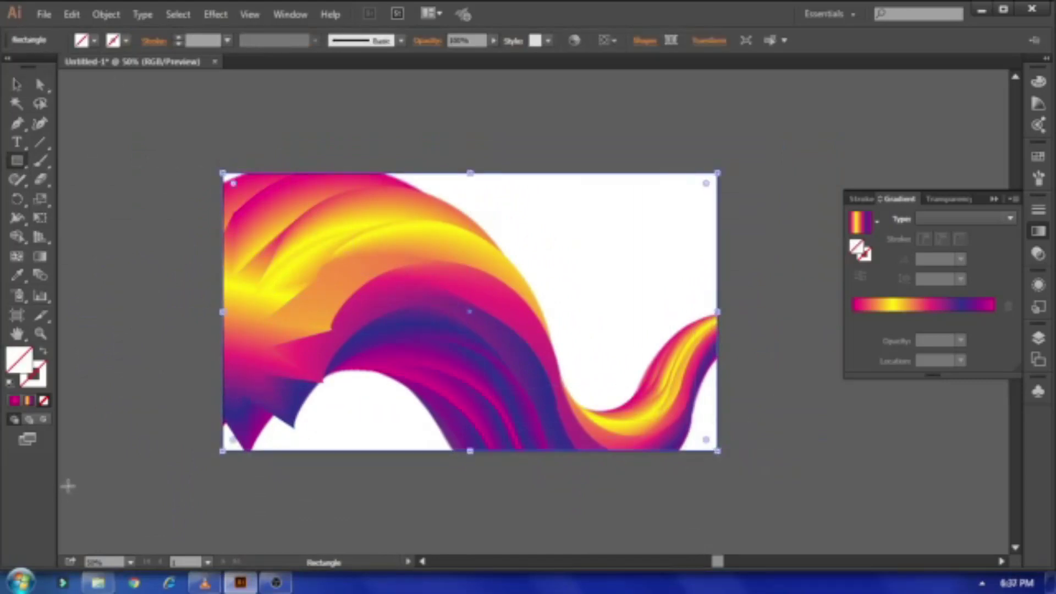
pyautogui.rightClick(410, 238)
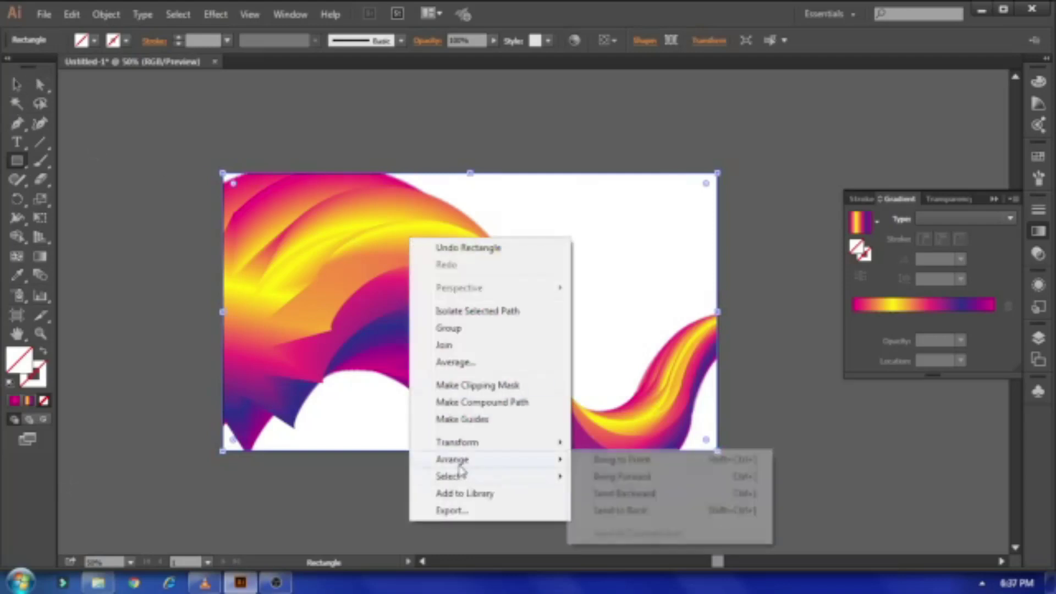
pyautogui.click(624, 509)
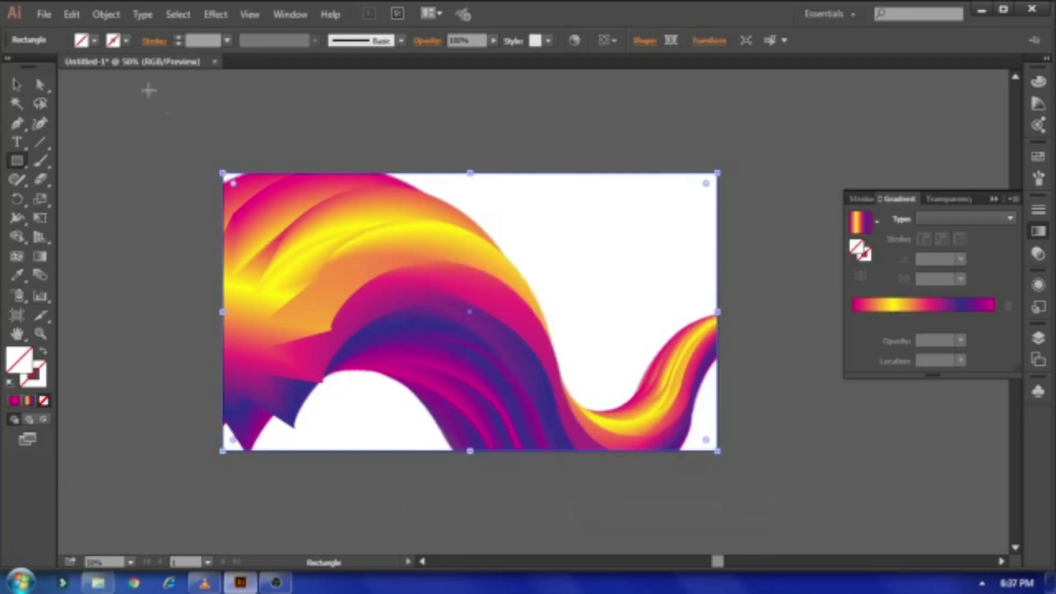
# Step: Fill the background rectangle with a cyan swatch and deselect it
pyautogui.click(94, 41)
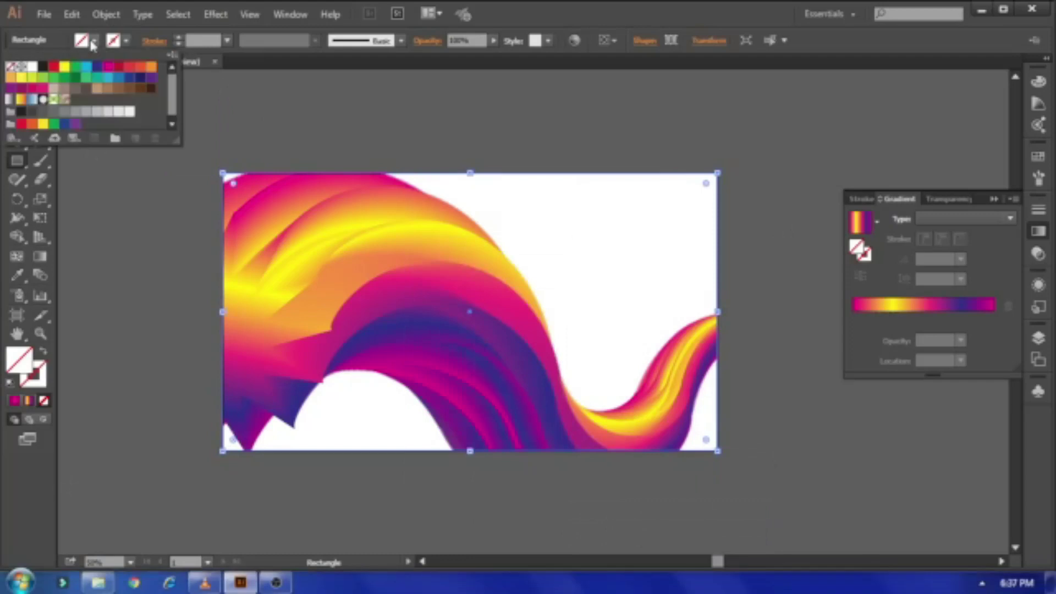
pyautogui.click(88, 67)
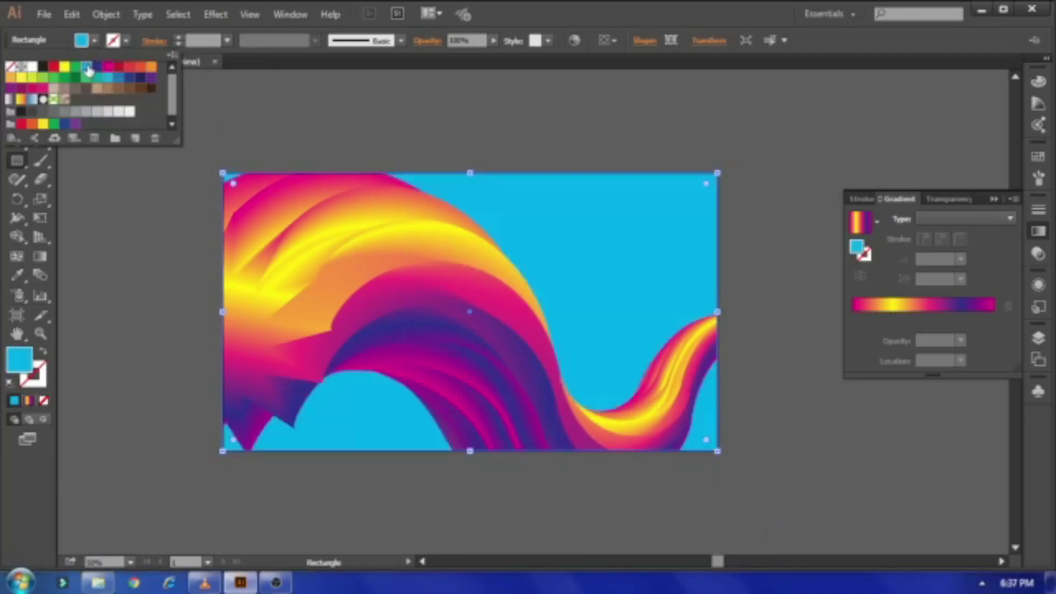
pyautogui.press('Escape')
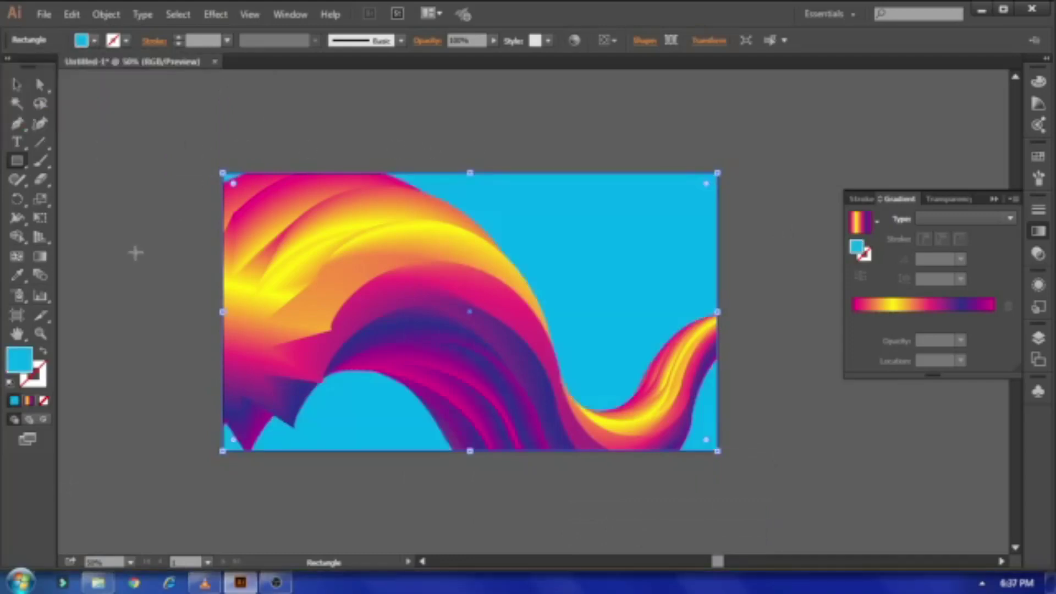
pyautogui.press('v')
pyautogui.click(214, 268)
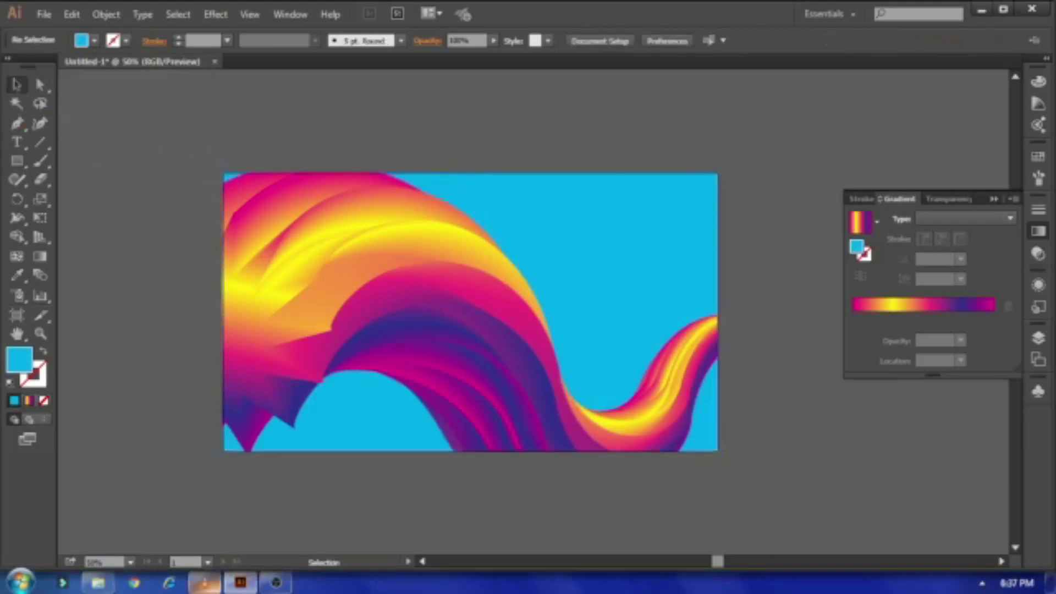
pyautogui.scroll(1, 275, 385)
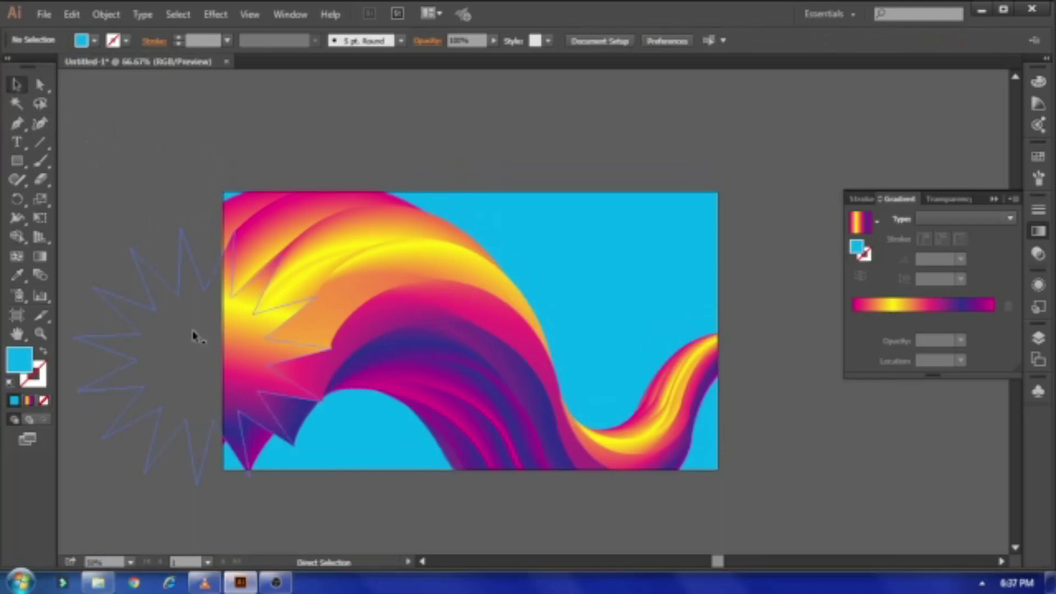
pyautogui.hotkey('ctrl', '+')
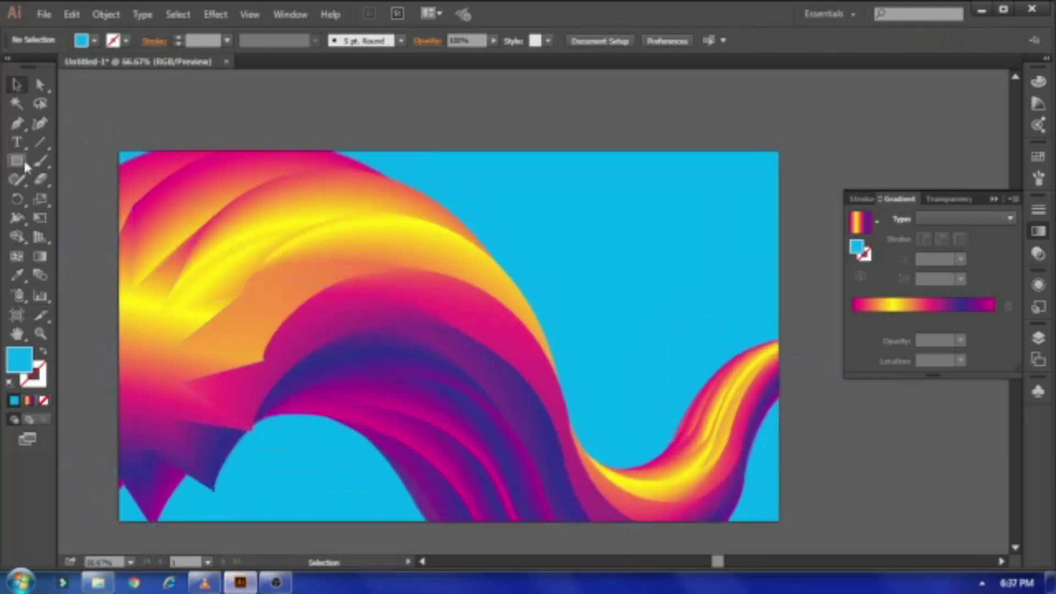
pyautogui.click(21, 164)
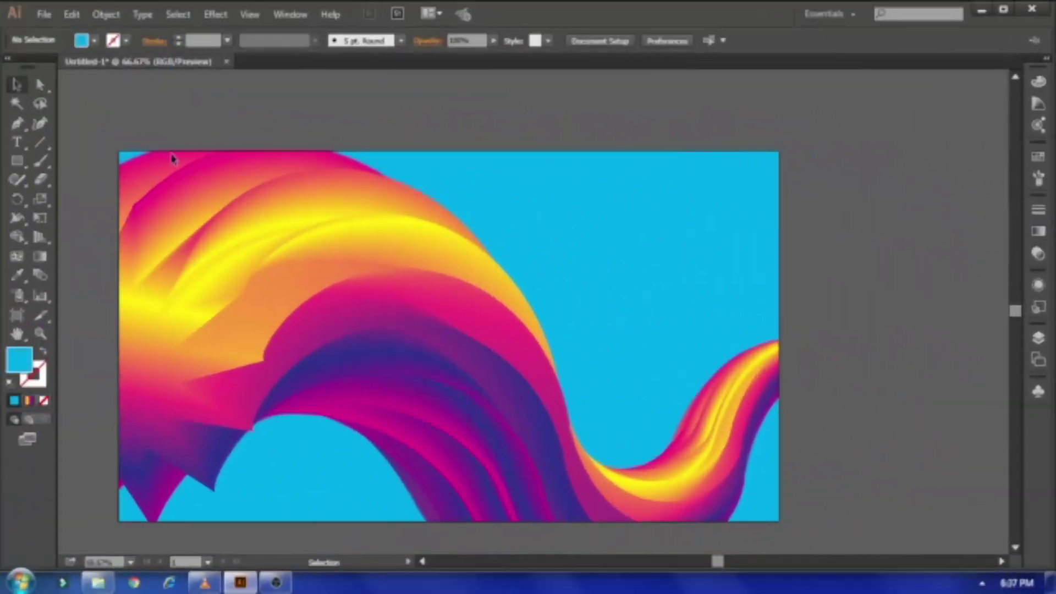
pyautogui.click(981, 583)
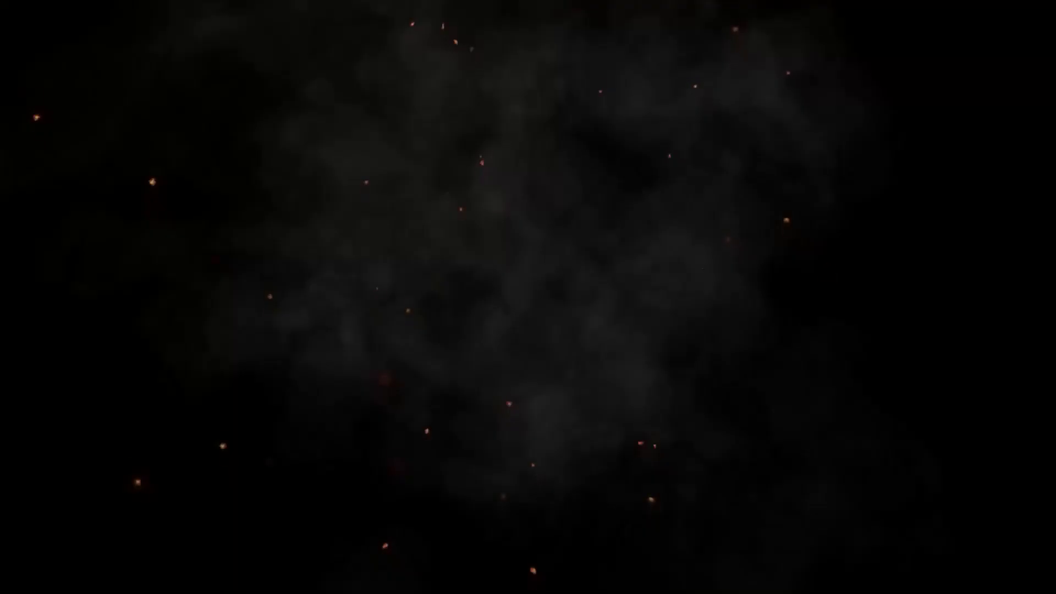